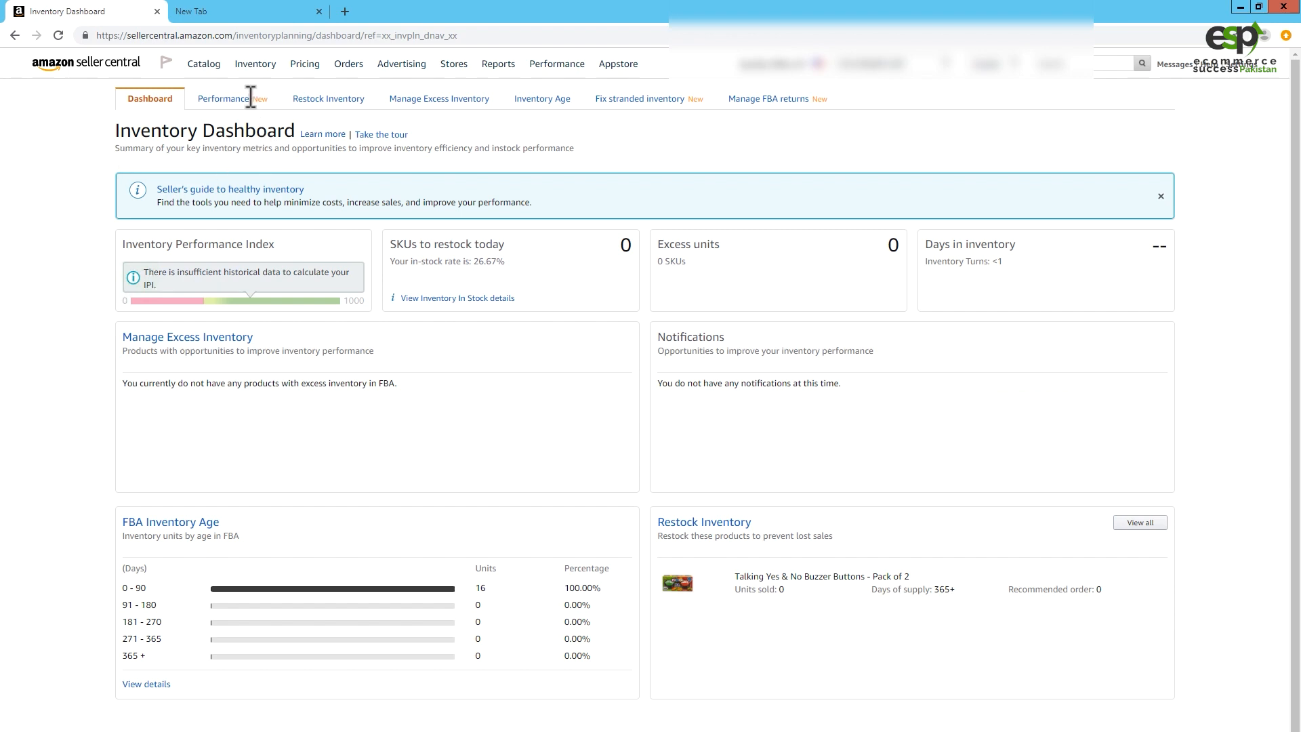
- Open the Restock Inventory recommendations from the inventory dashboard and dismiss the restock preferences dialog
click(256, 67)
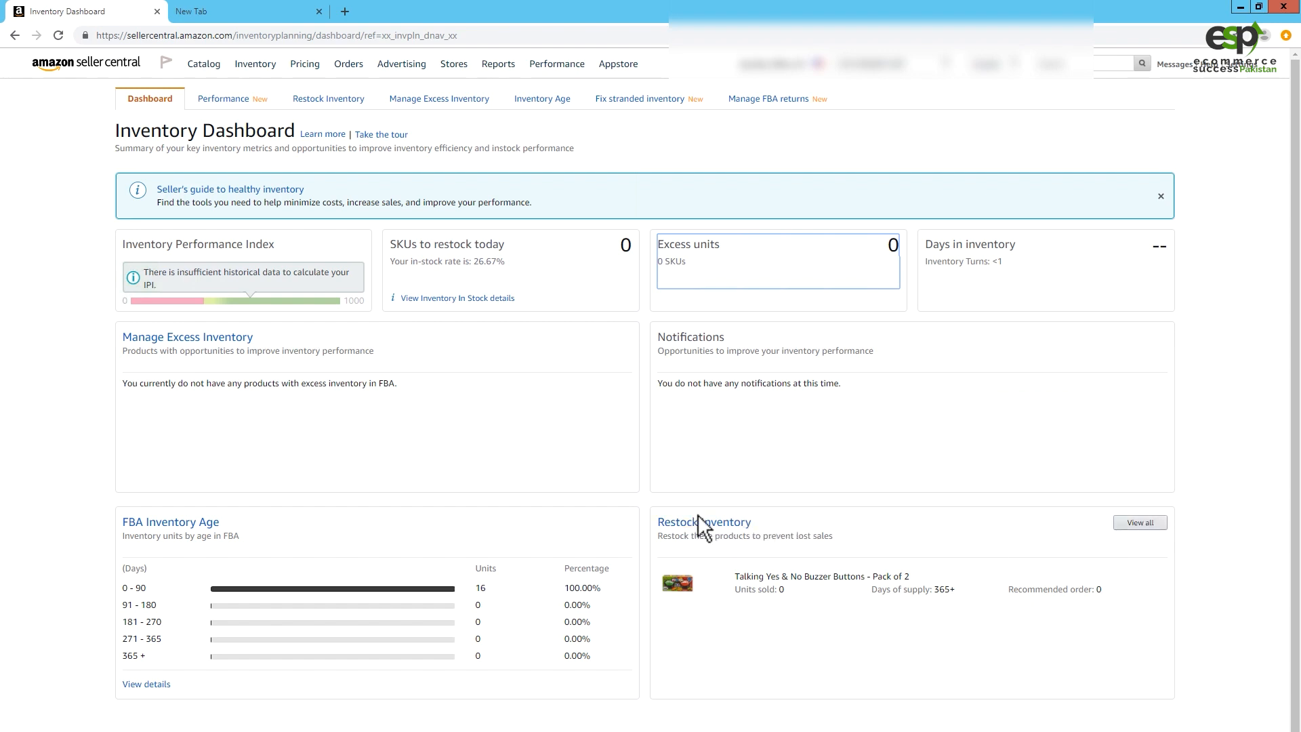
click(677, 523)
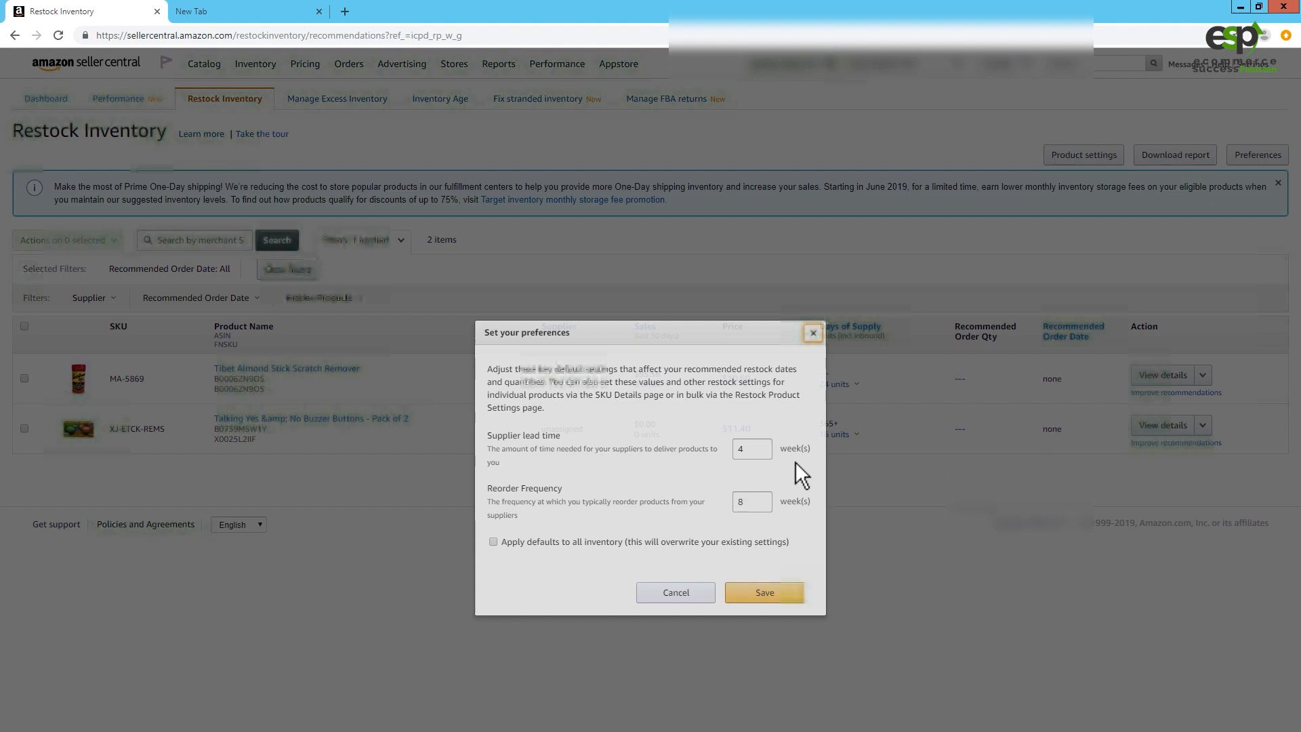
click(808, 334)
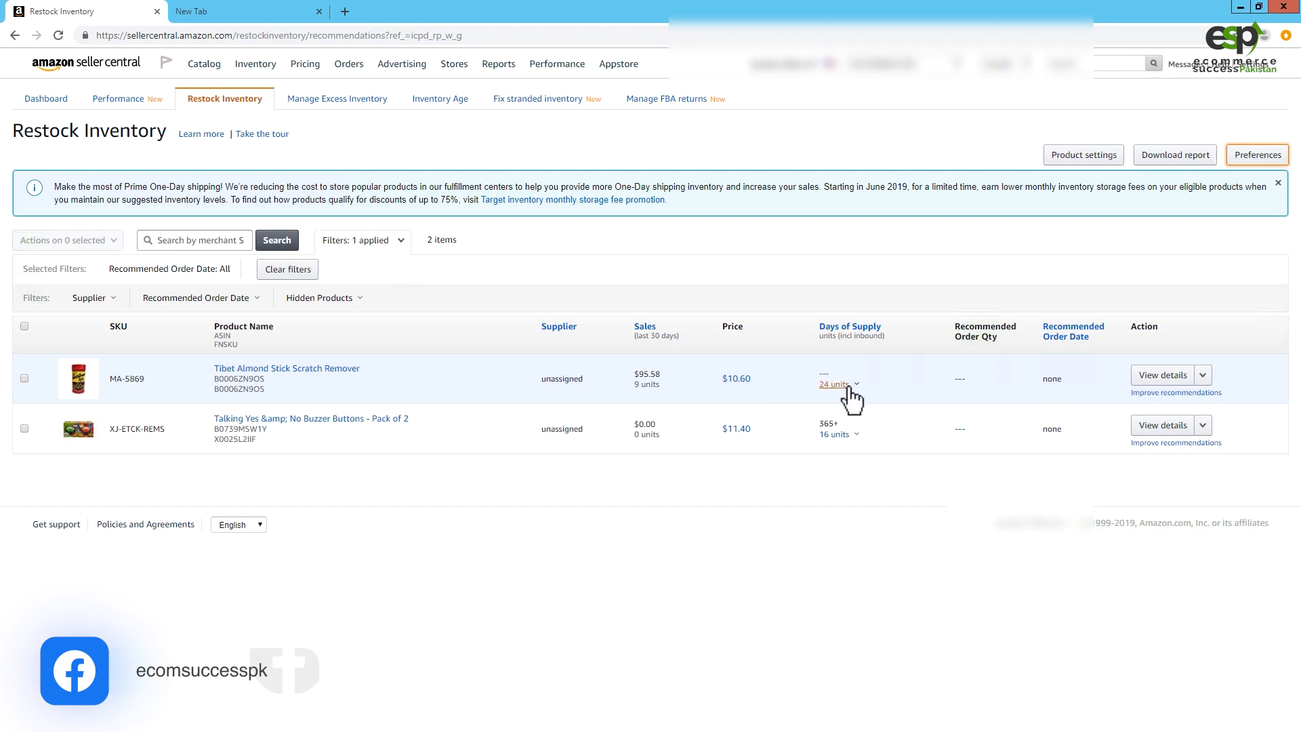
- Create a shipping plan for Talking Yes & No Buzzer Buttons - Pack of 2 from the restock recommendations
click(1204, 374)
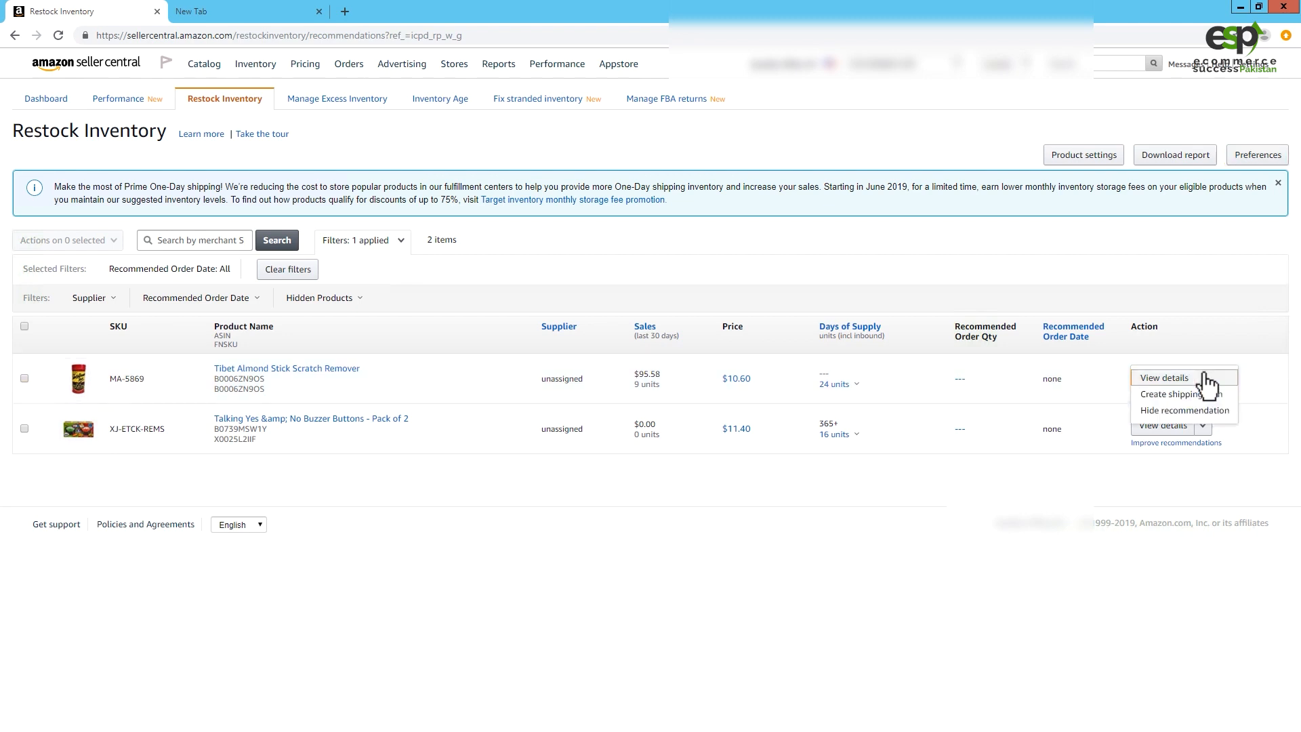
click(1170, 396)
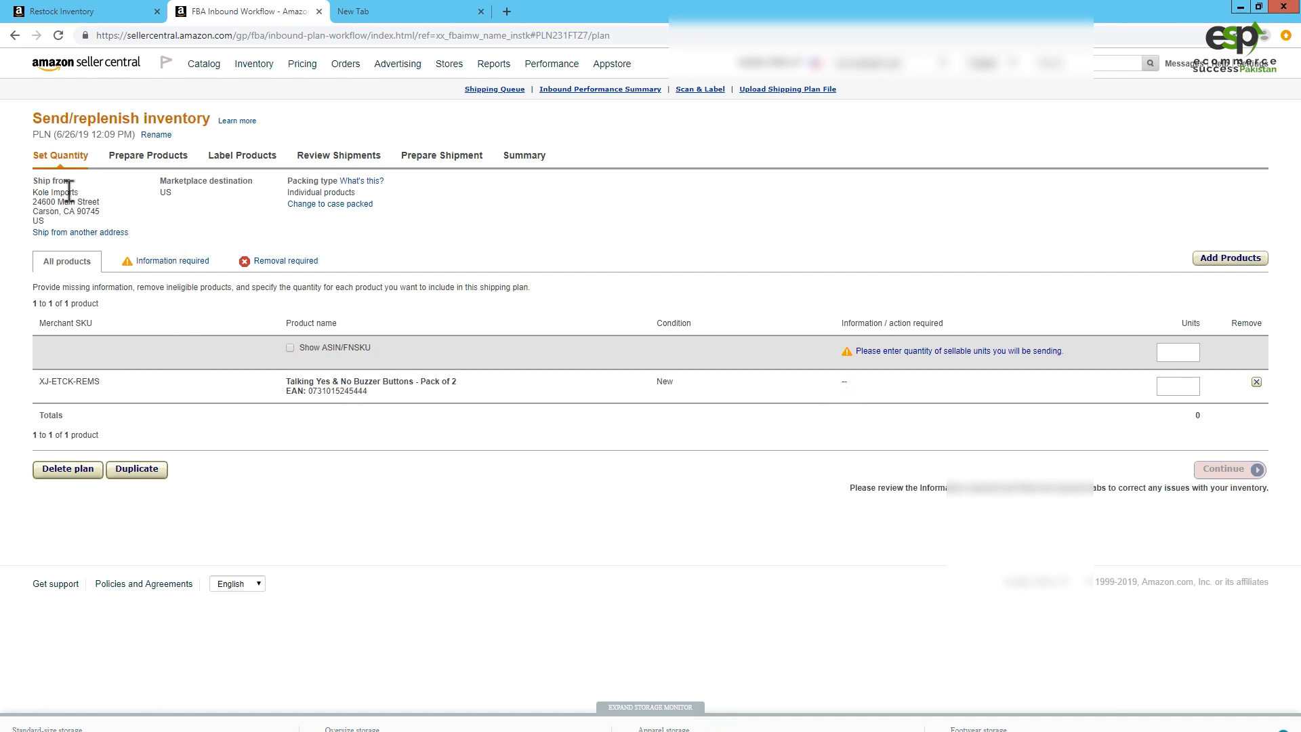
- Review the plan's ship-from and packing details and change the packing type to case-packed products
drag(33, 192, 85, 195)
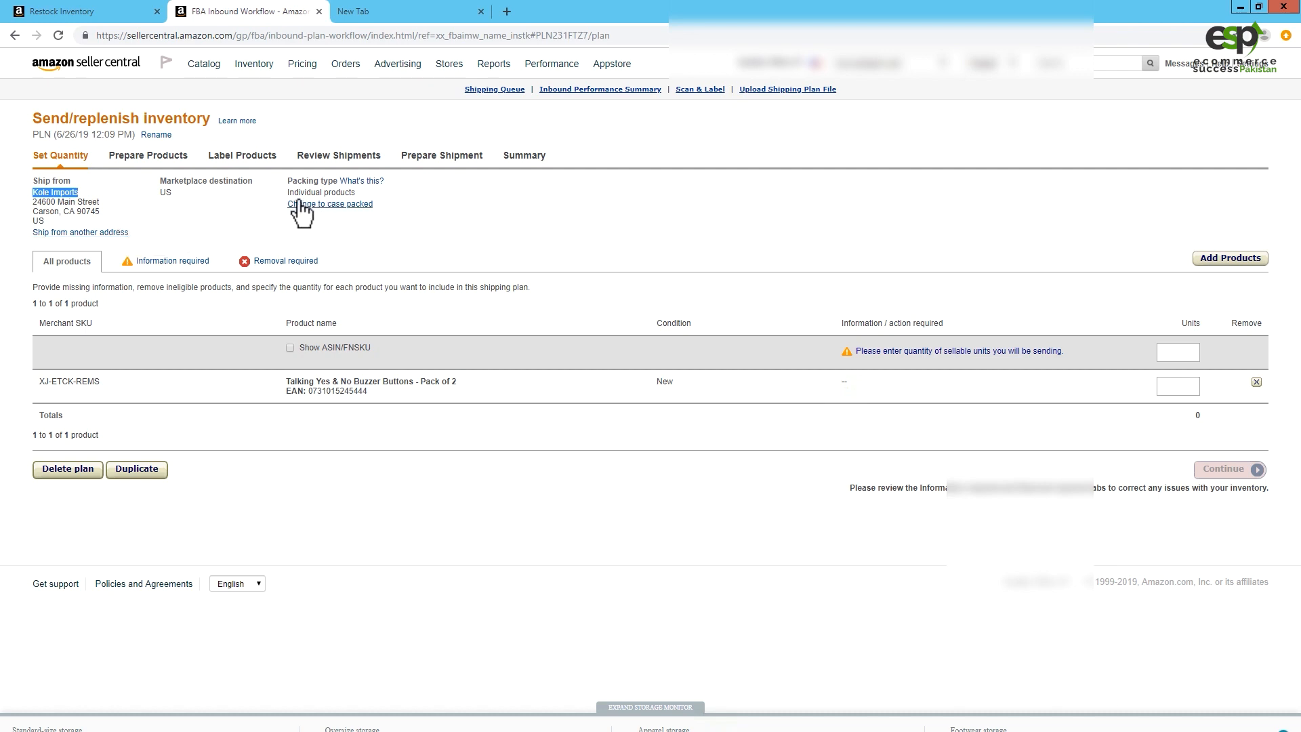
drag(298, 193, 336, 192)
click(310, 206)
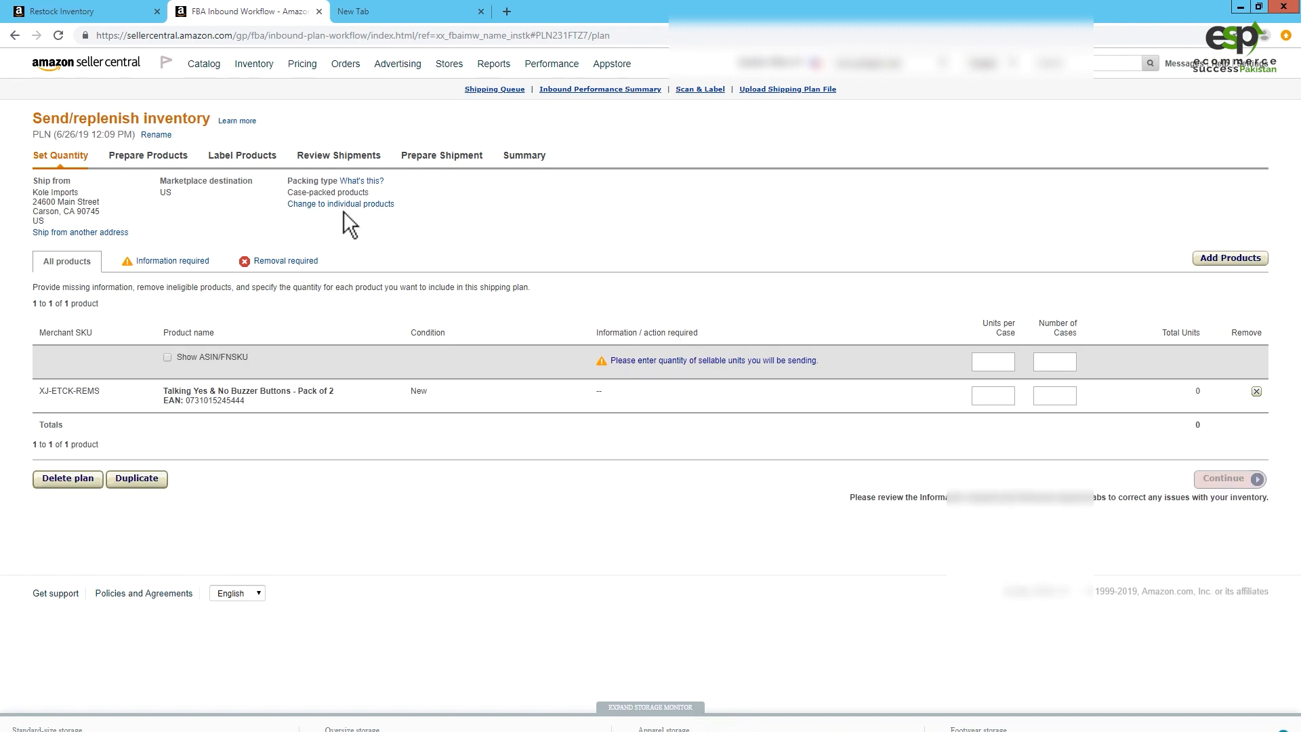
- Set the buzzer buttons to 6 units per case and 2 cases, and continue to product preparation
click(993, 395)
text(6)
click(1051, 394)
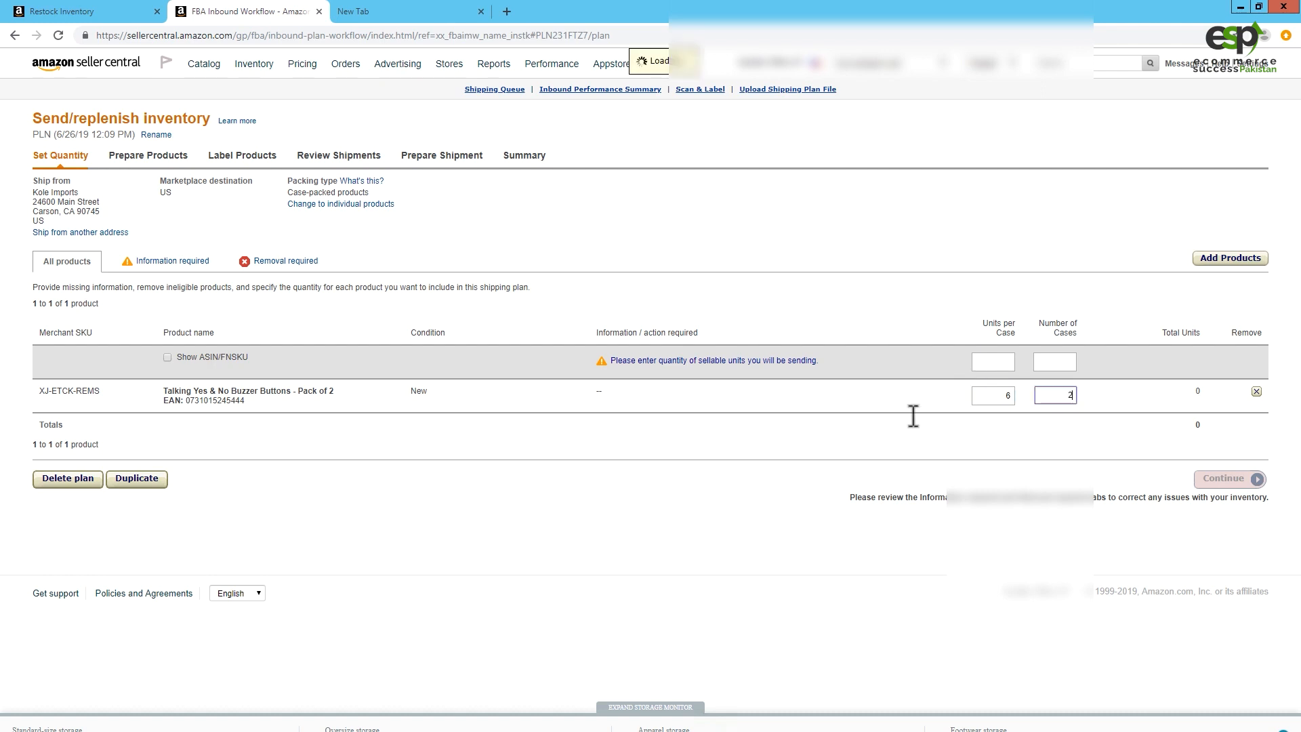
text(2)
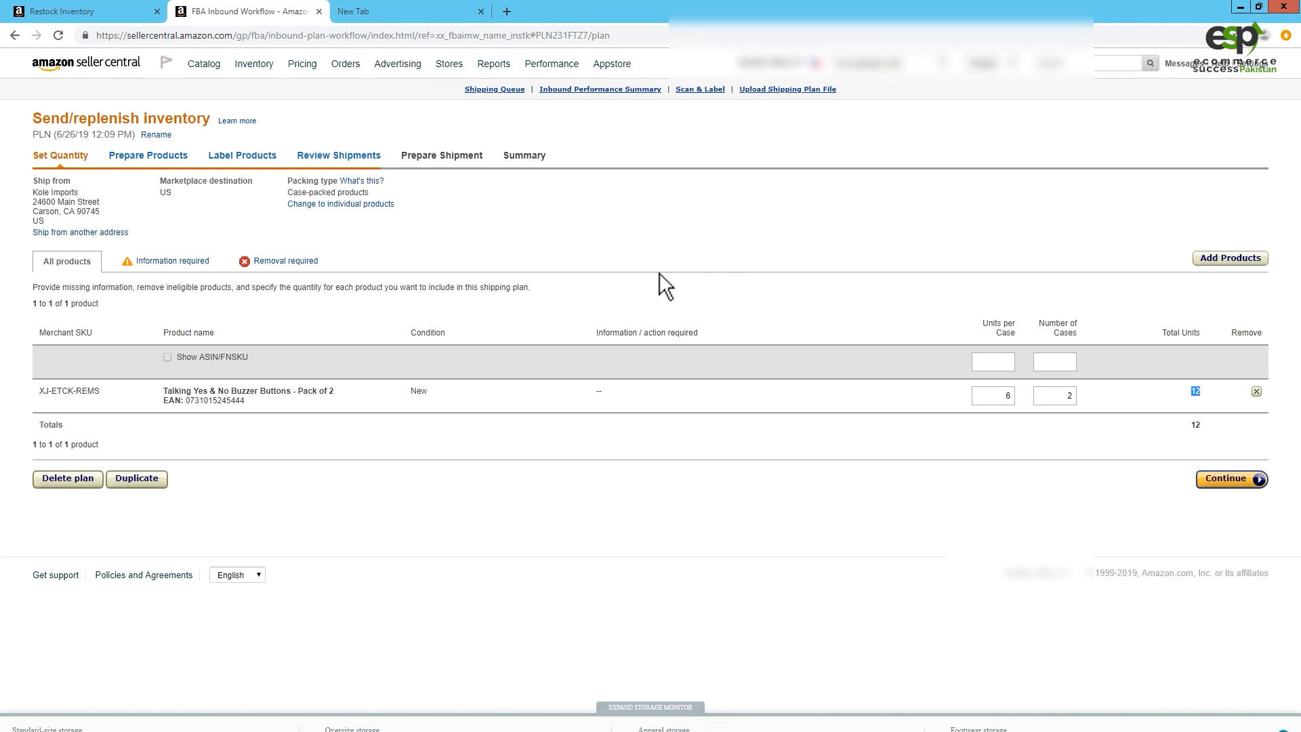
drag(160, 180, 178, 192)
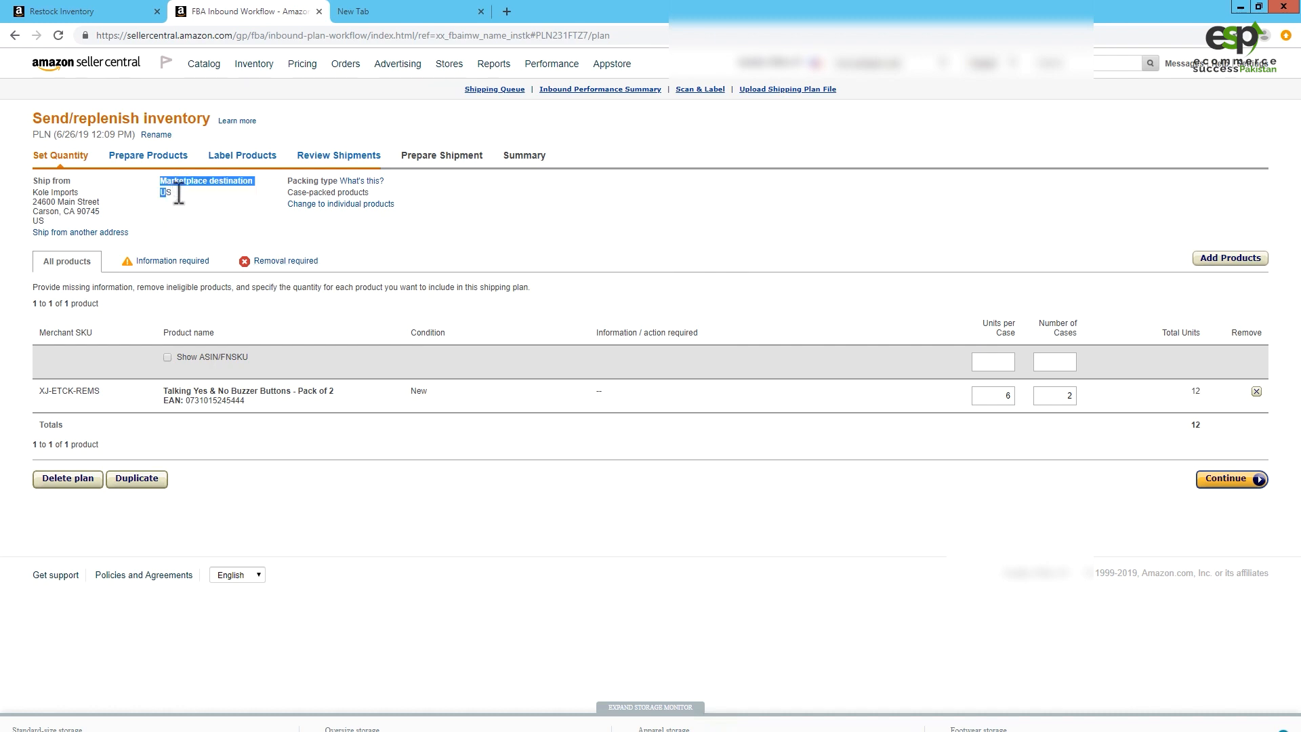
click(670, 267)
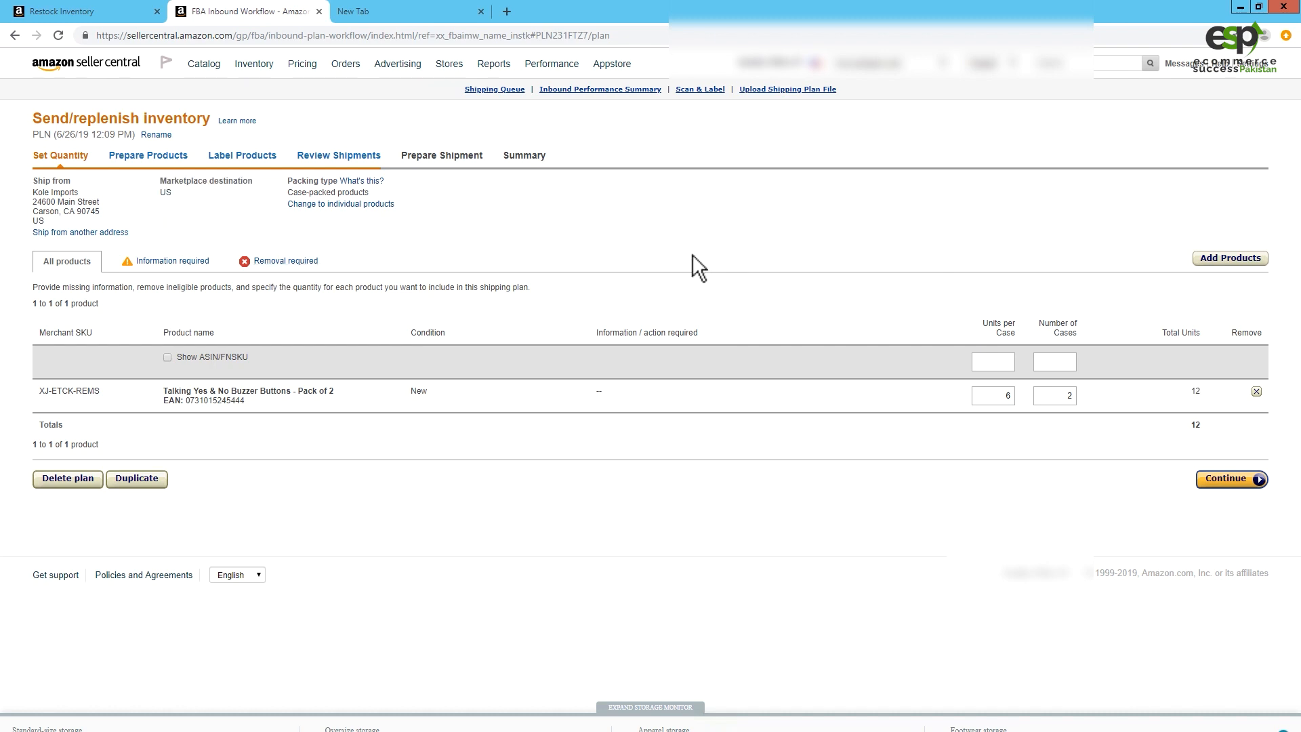
click(1221, 480)
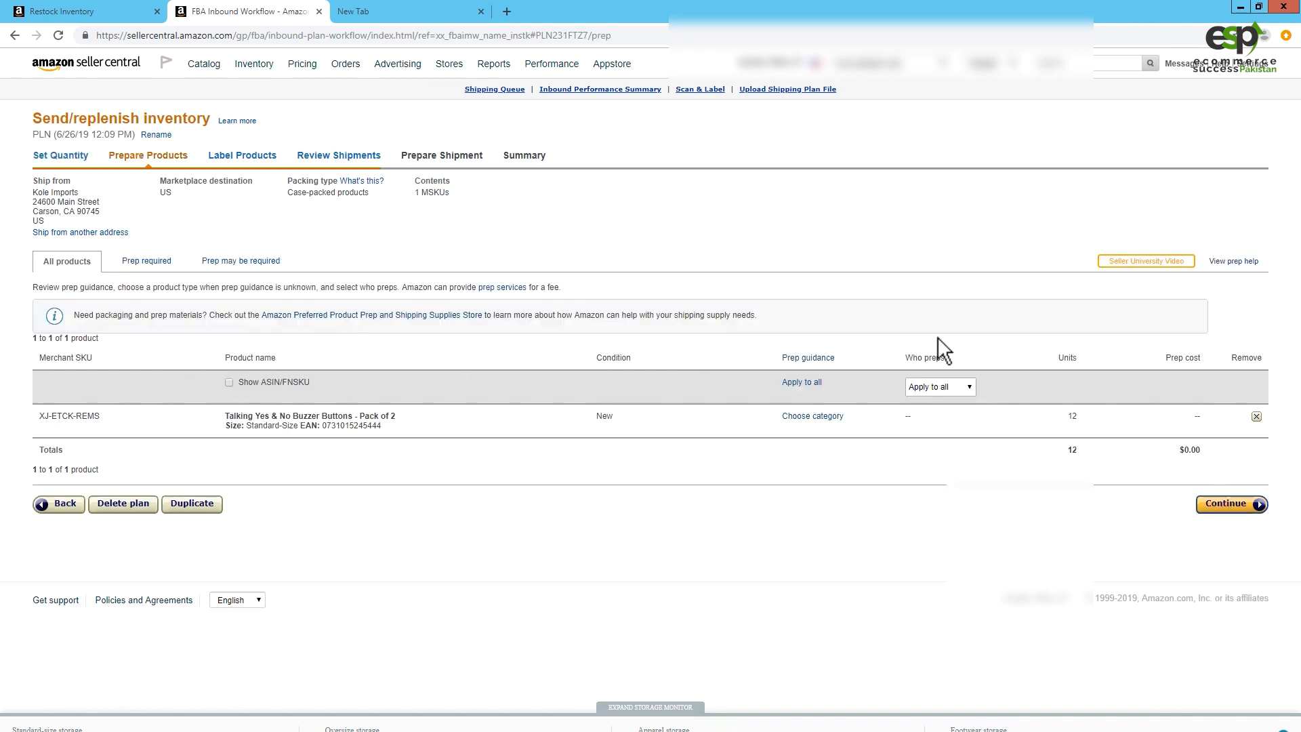
- Assign product preparation to Merchant for all products and continue to product labeling
drag(910, 359, 947, 358)
click(958, 357)
click(958, 385)
click(919, 422)
click(967, 391)
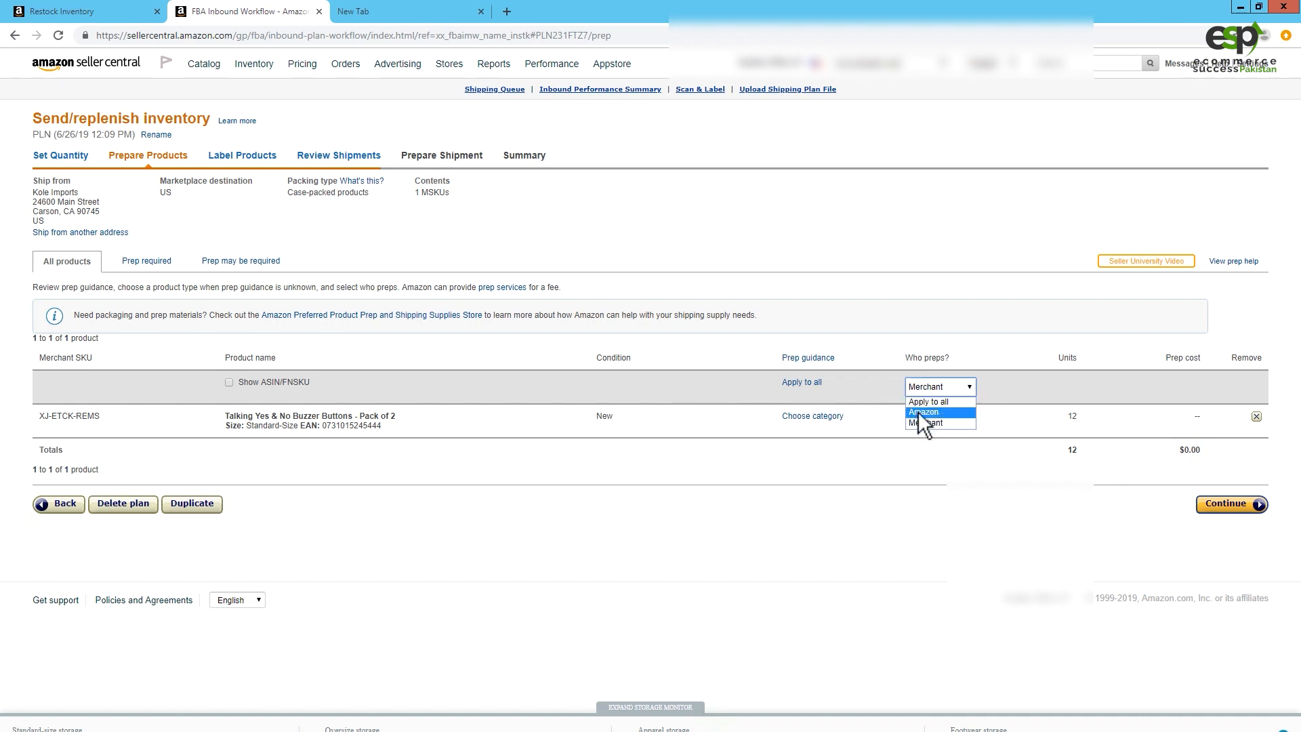
click(1009, 424)
click(1224, 505)
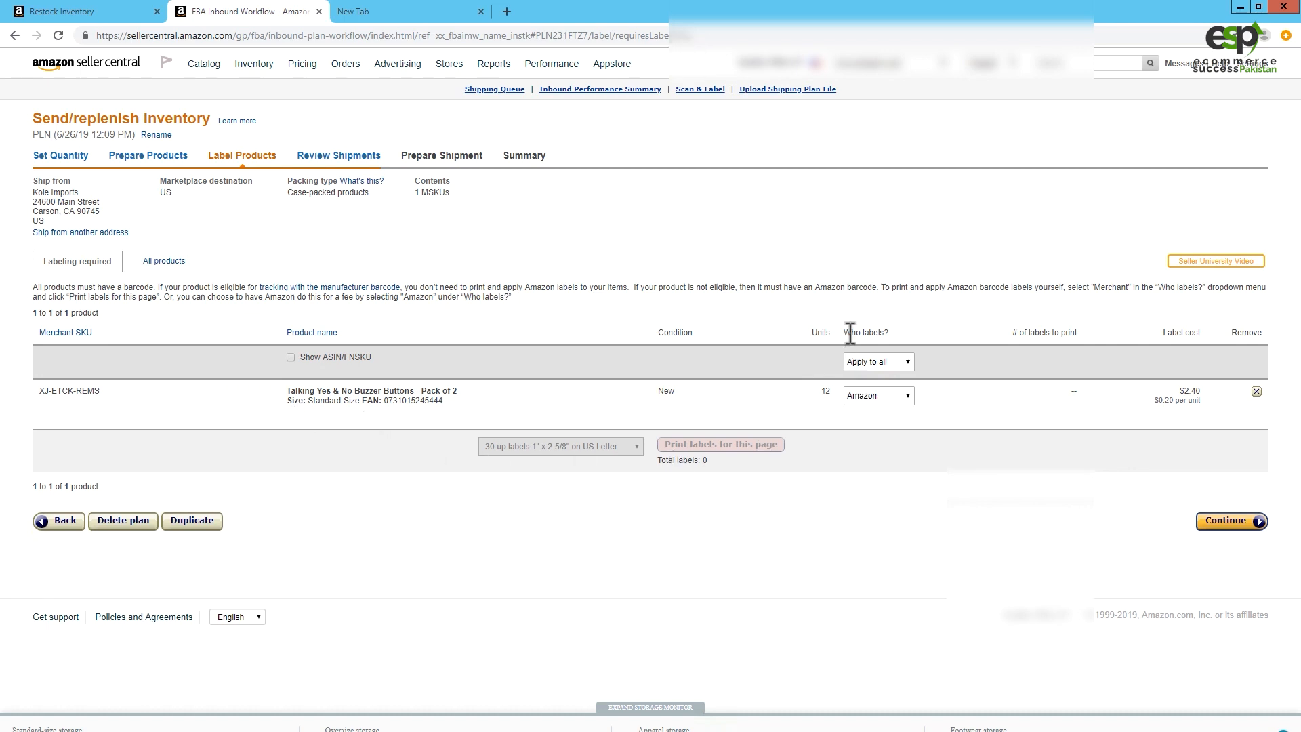
- Check Amazon's labeling cost and set Merchant as the one who labels the buzzer buttons
drag(879, 333, 819, 342)
click(867, 397)
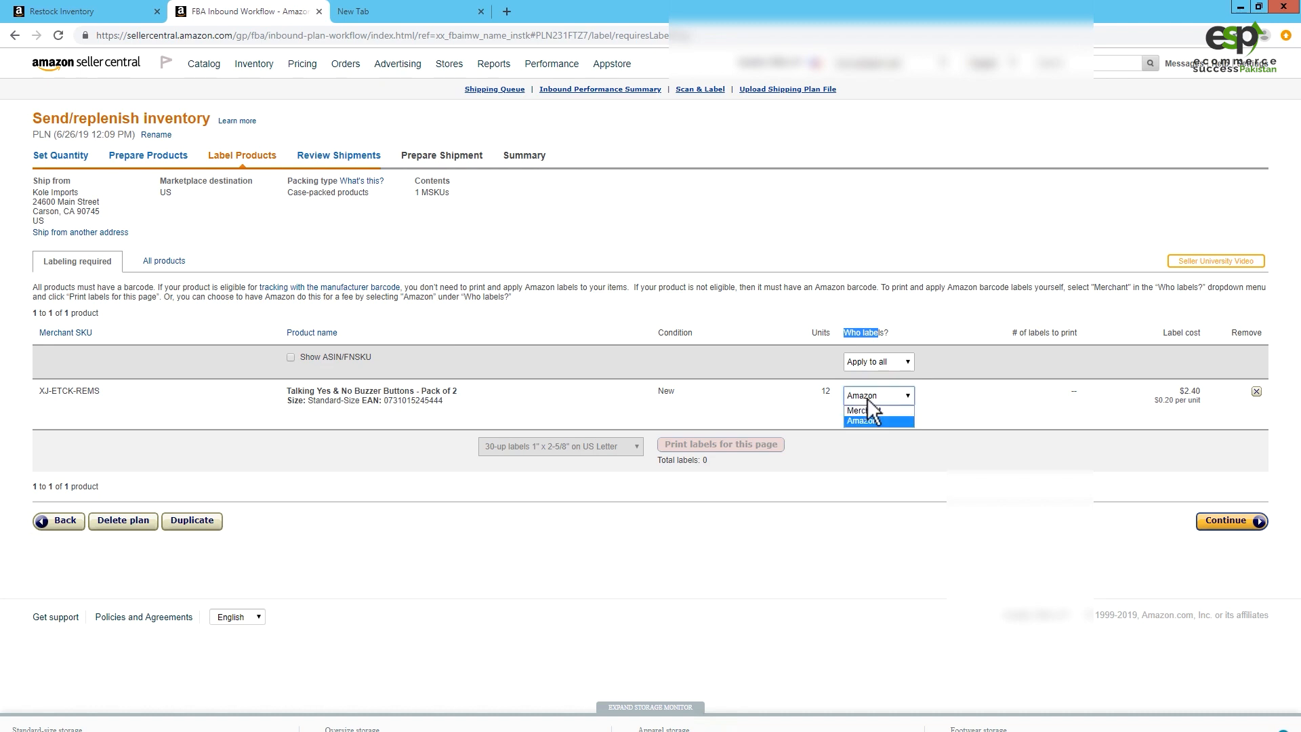
click(945, 393)
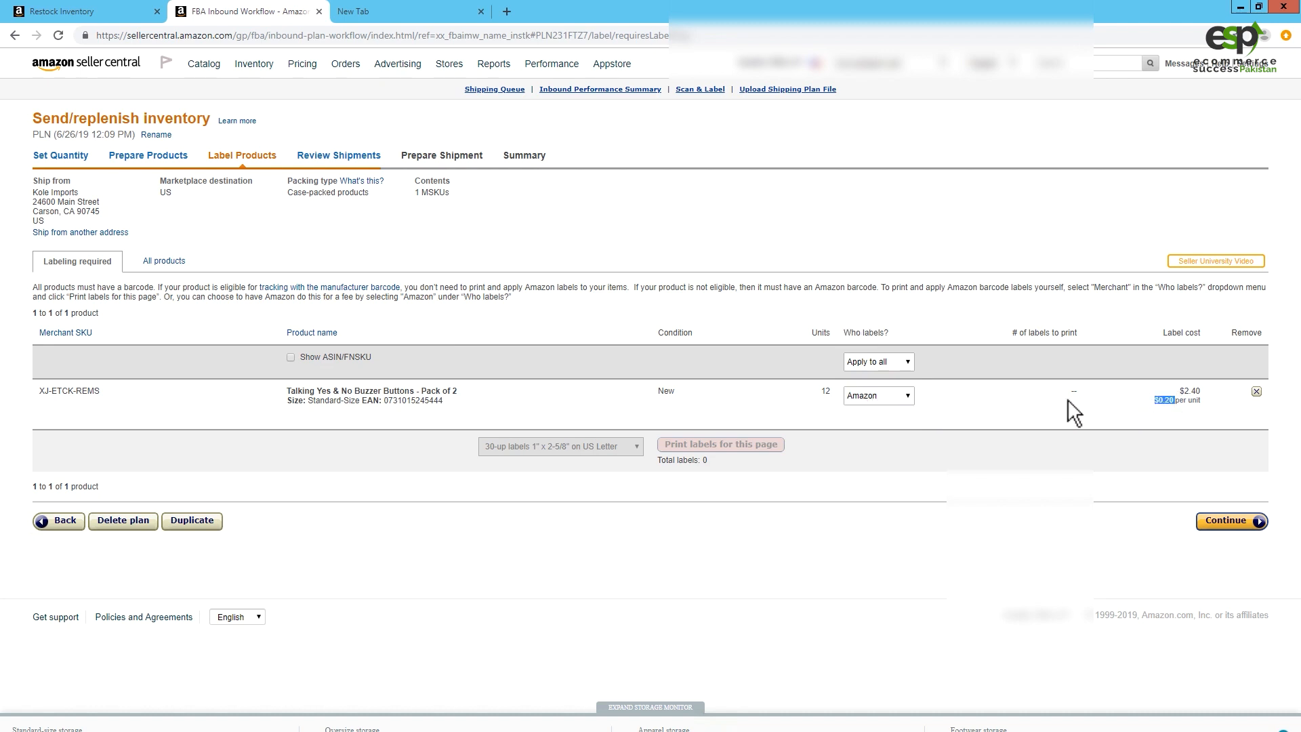
mouse_move(1186, 390)
mouse_down()
mouse_move(1144, 390)
mouse_move(1194, 391)
mouse_up()
click(867, 397)
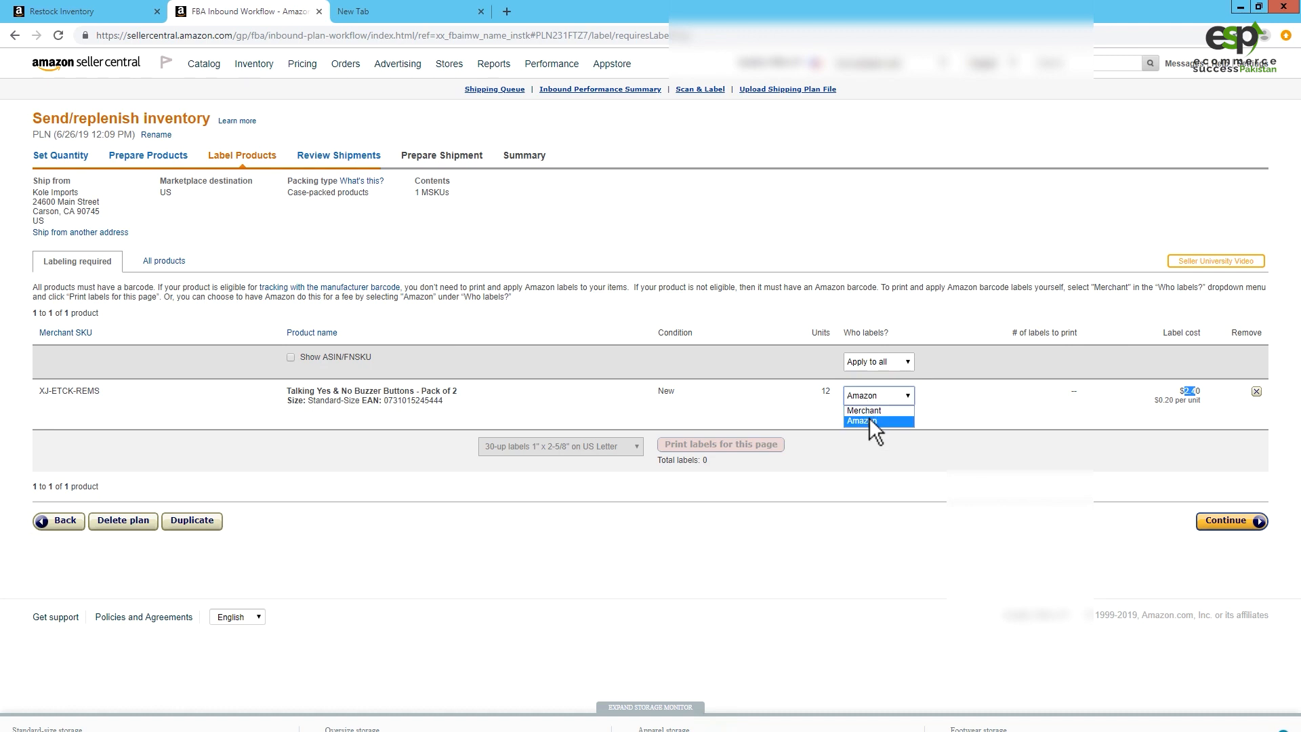
click(905, 414)
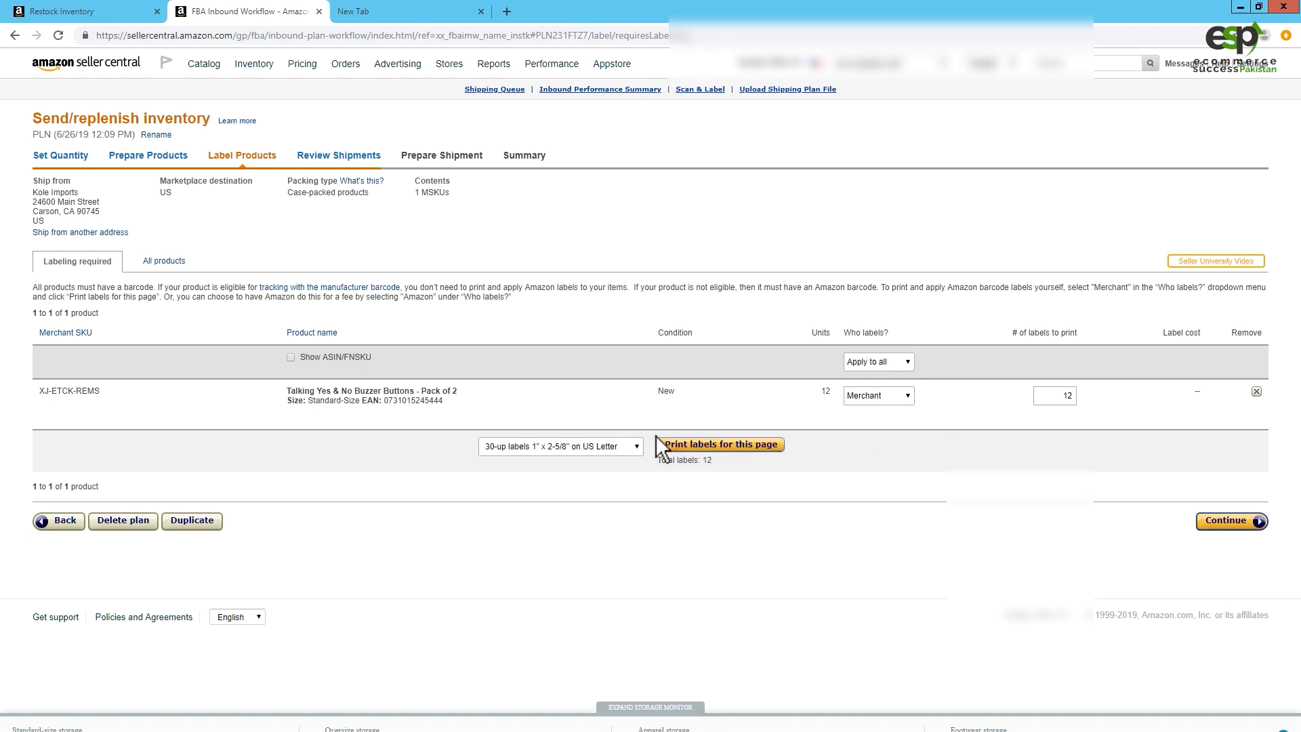
- Generate the item labels as 30-up labels 1" x 2-5/8" on US Letter and view the resulting PDF
click(630, 447)
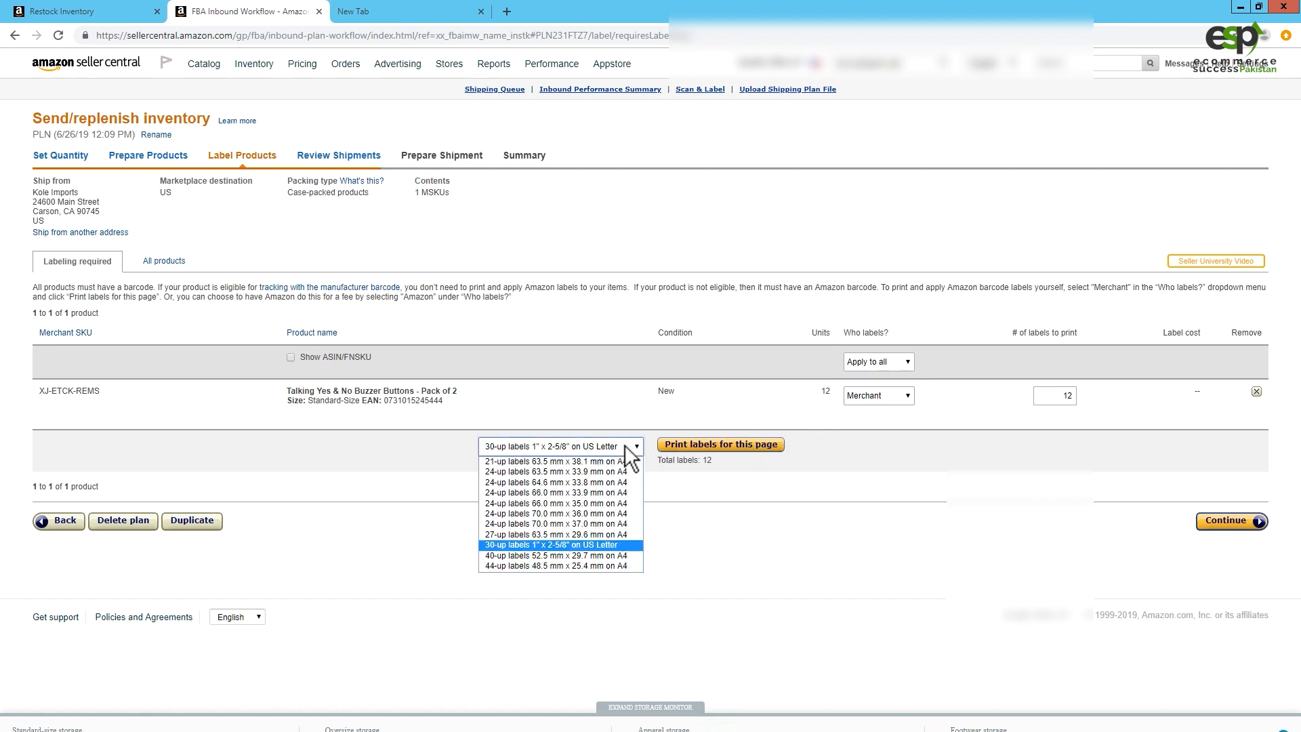
click(432, 446)
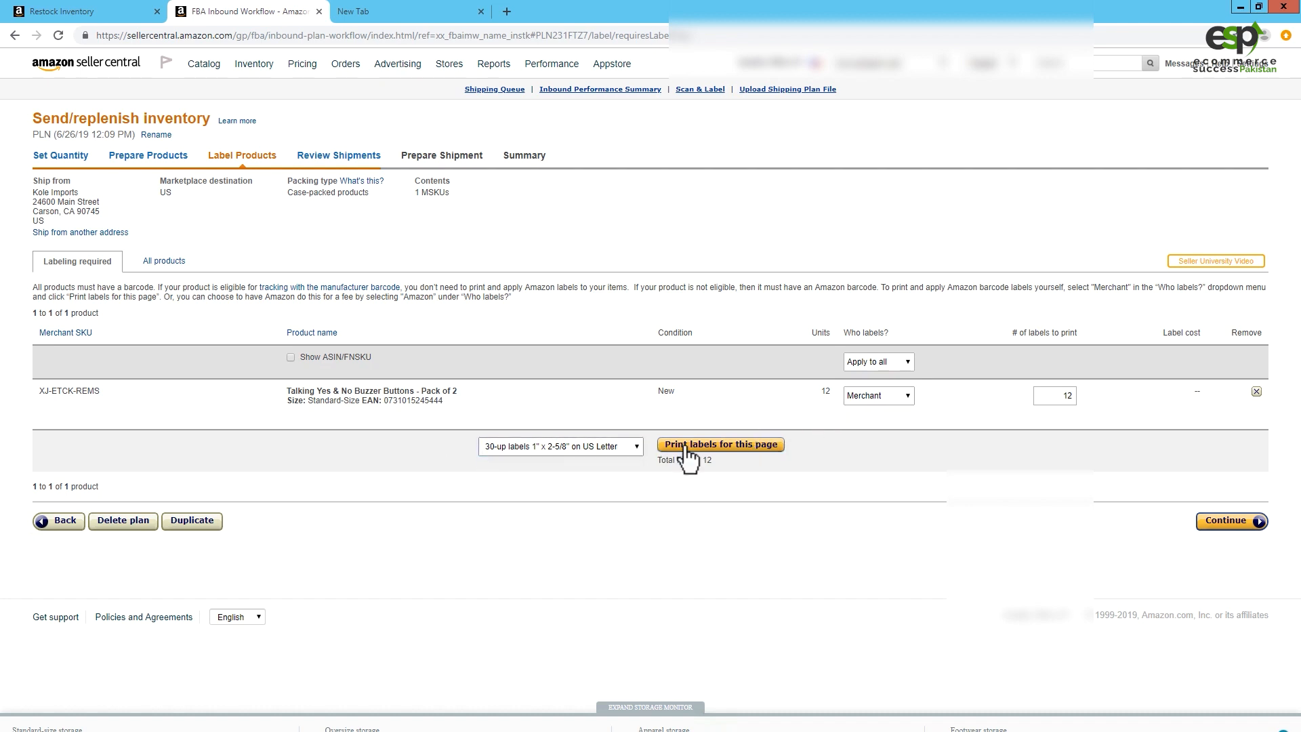
click(687, 444)
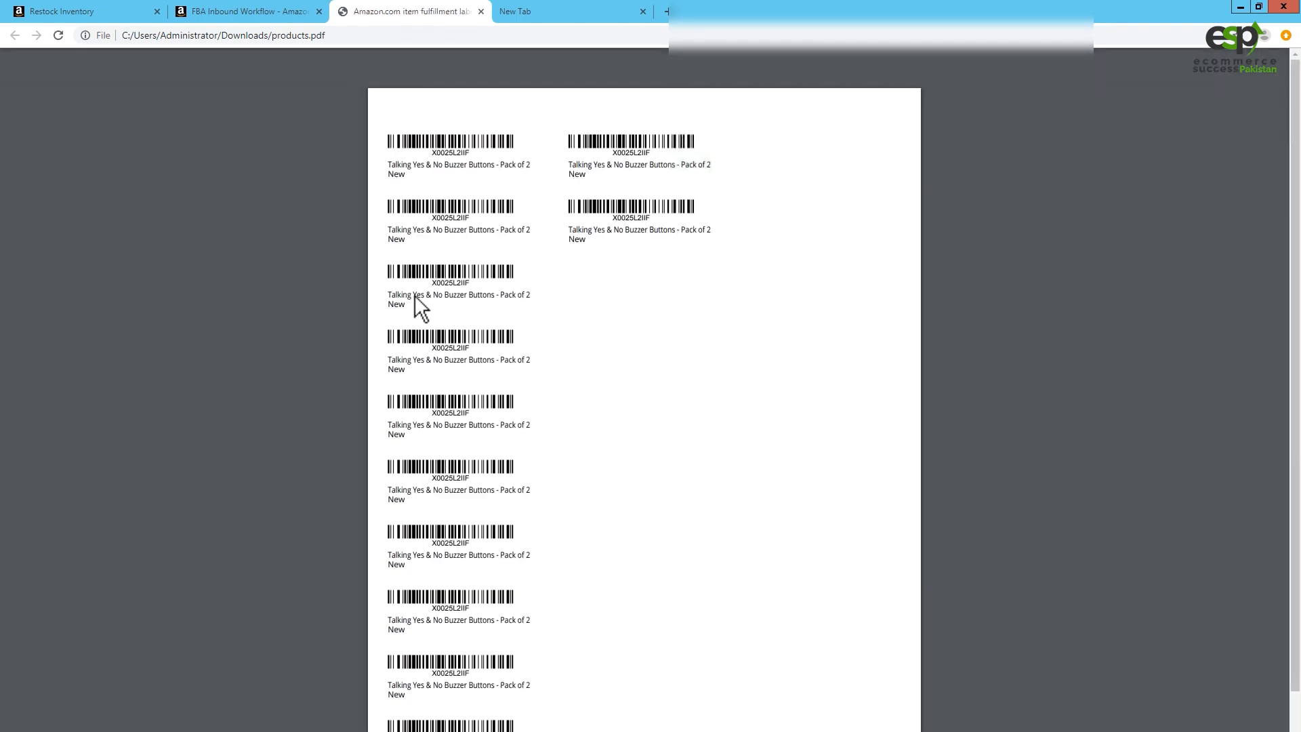
scroll(518, 274, down, 2)
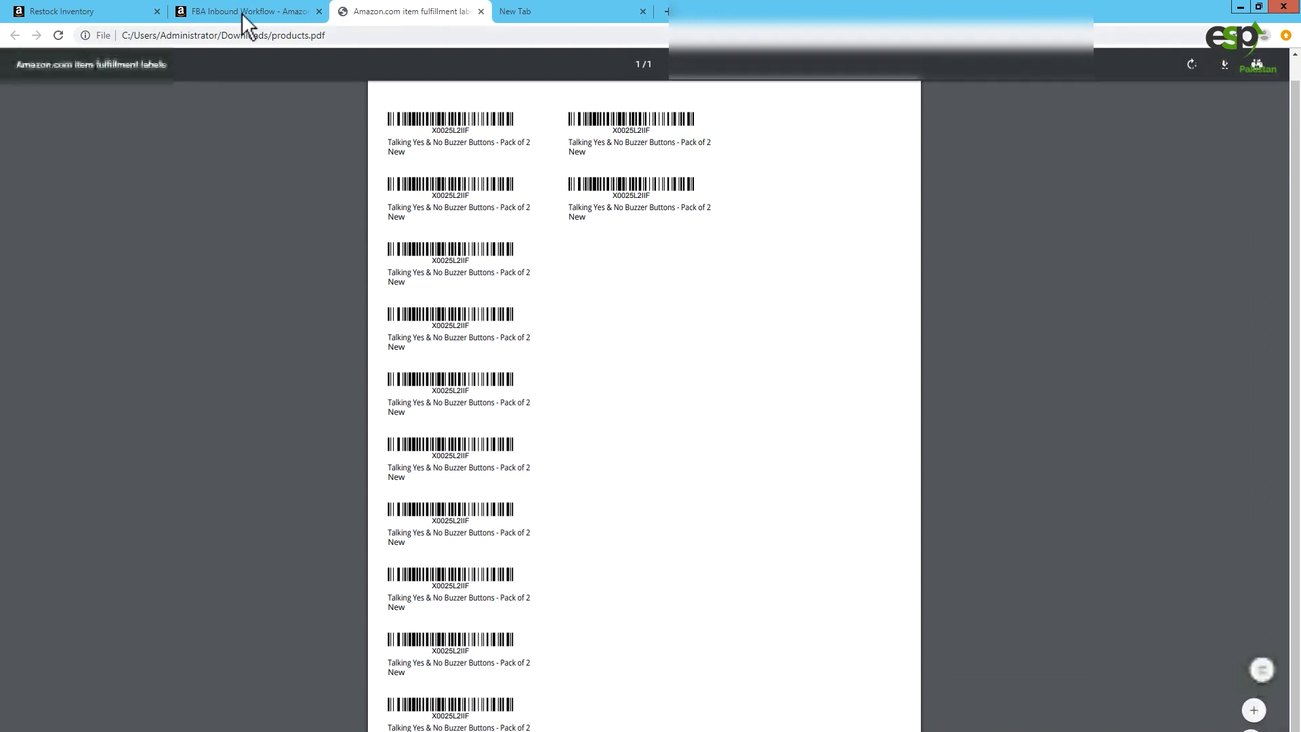
- Return to the inbound workflow, set Amazon as the one who labels the buzzer buttons, and continue to the shipment review
click(241, 14)
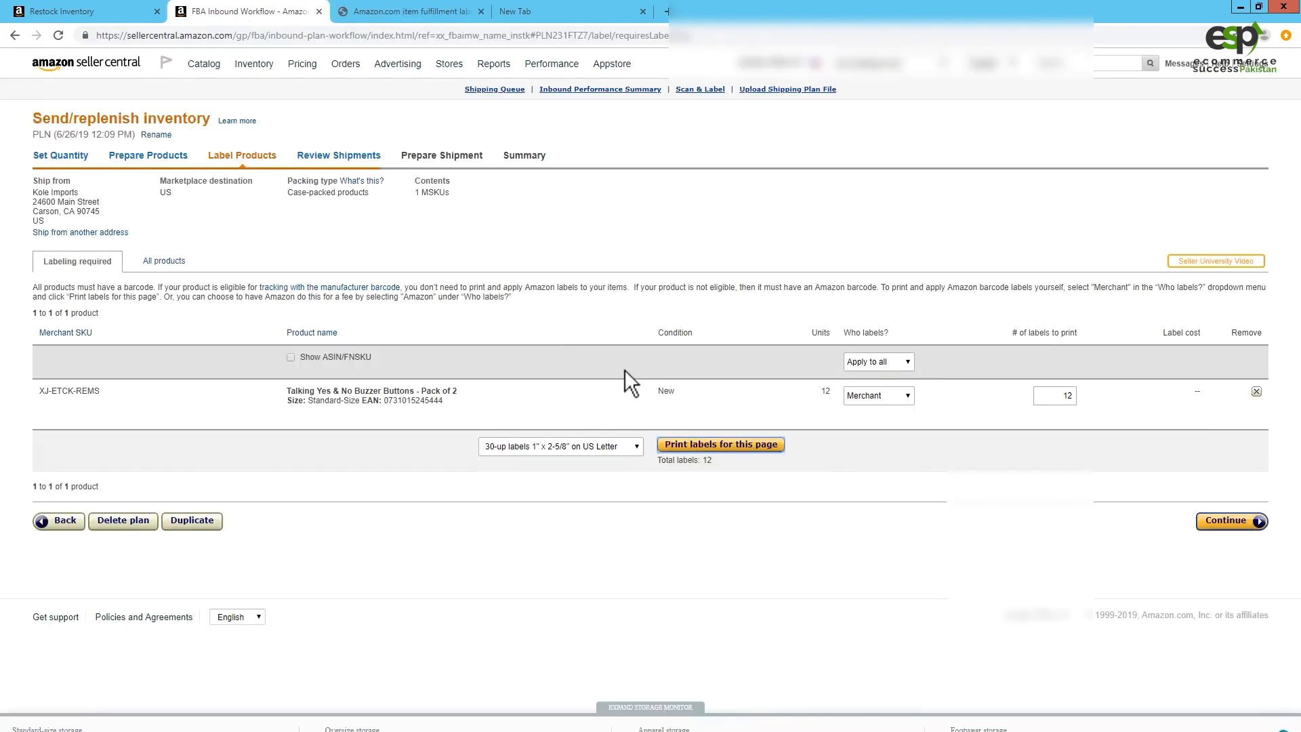
click(873, 395)
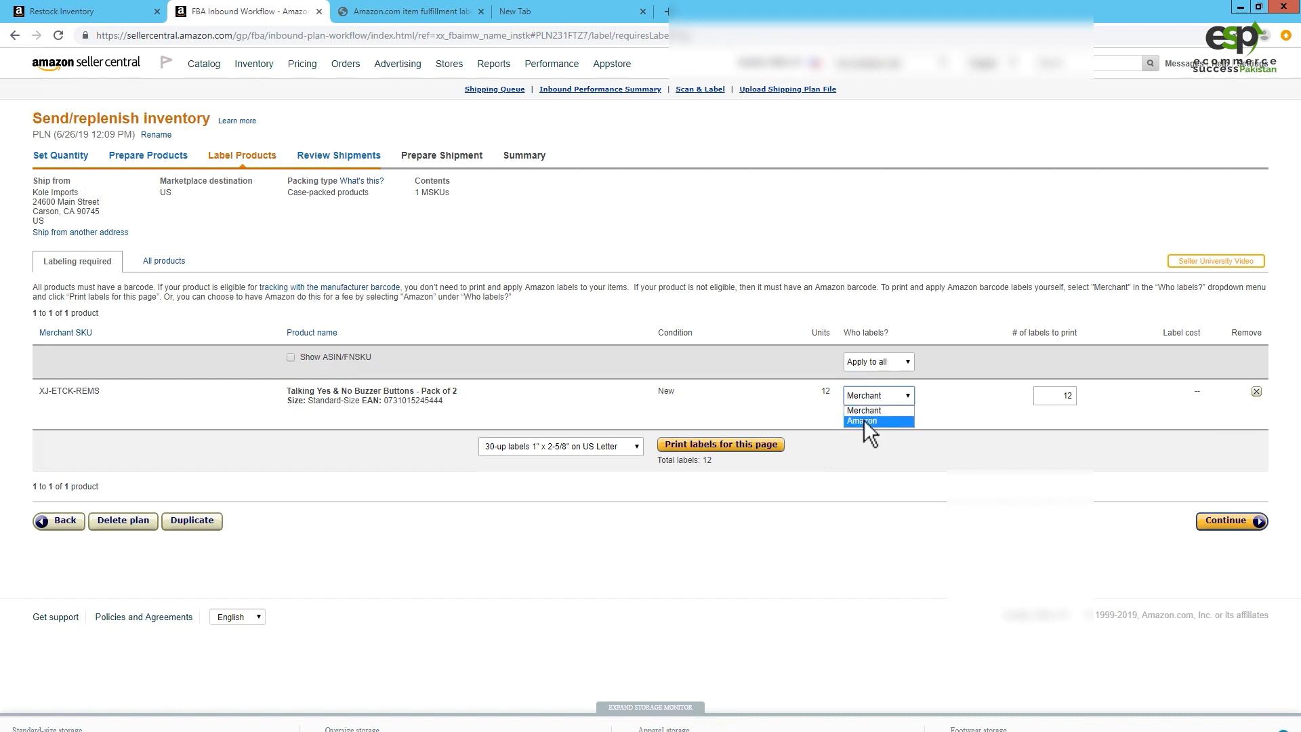
click(863, 419)
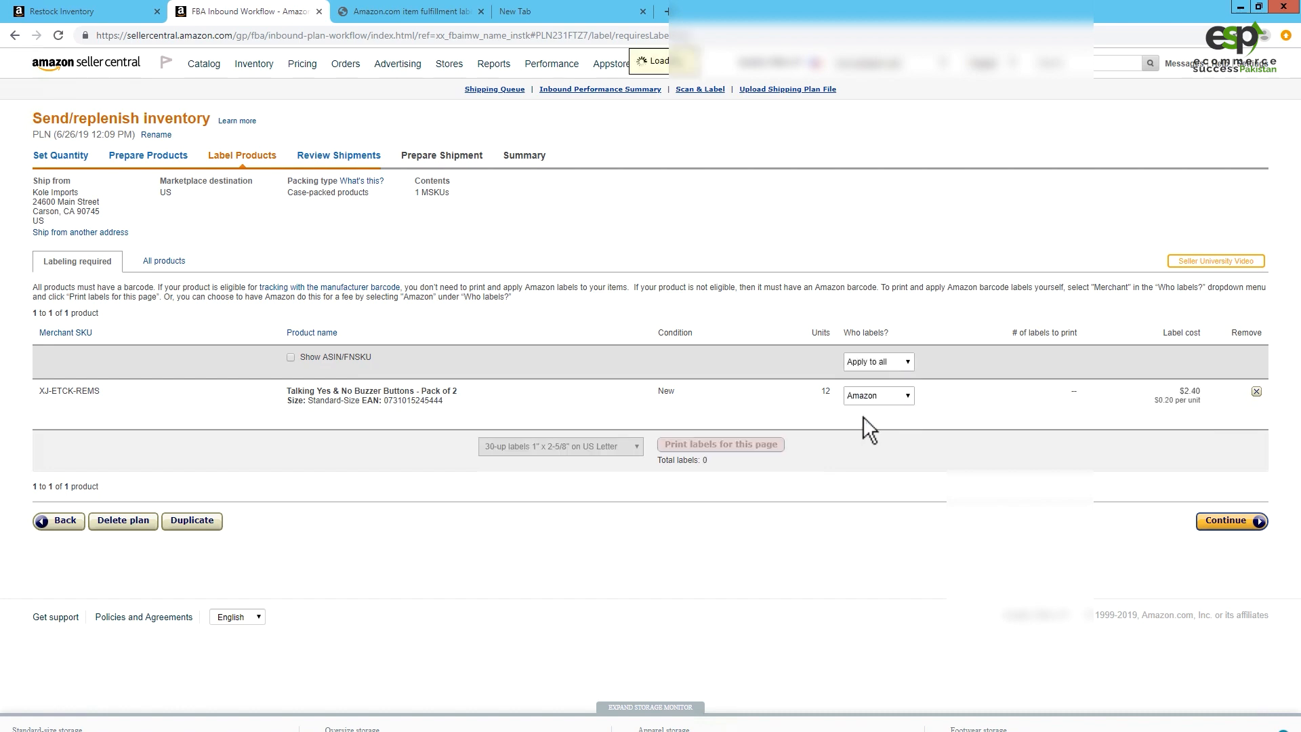
drag(1191, 401, 1147, 399)
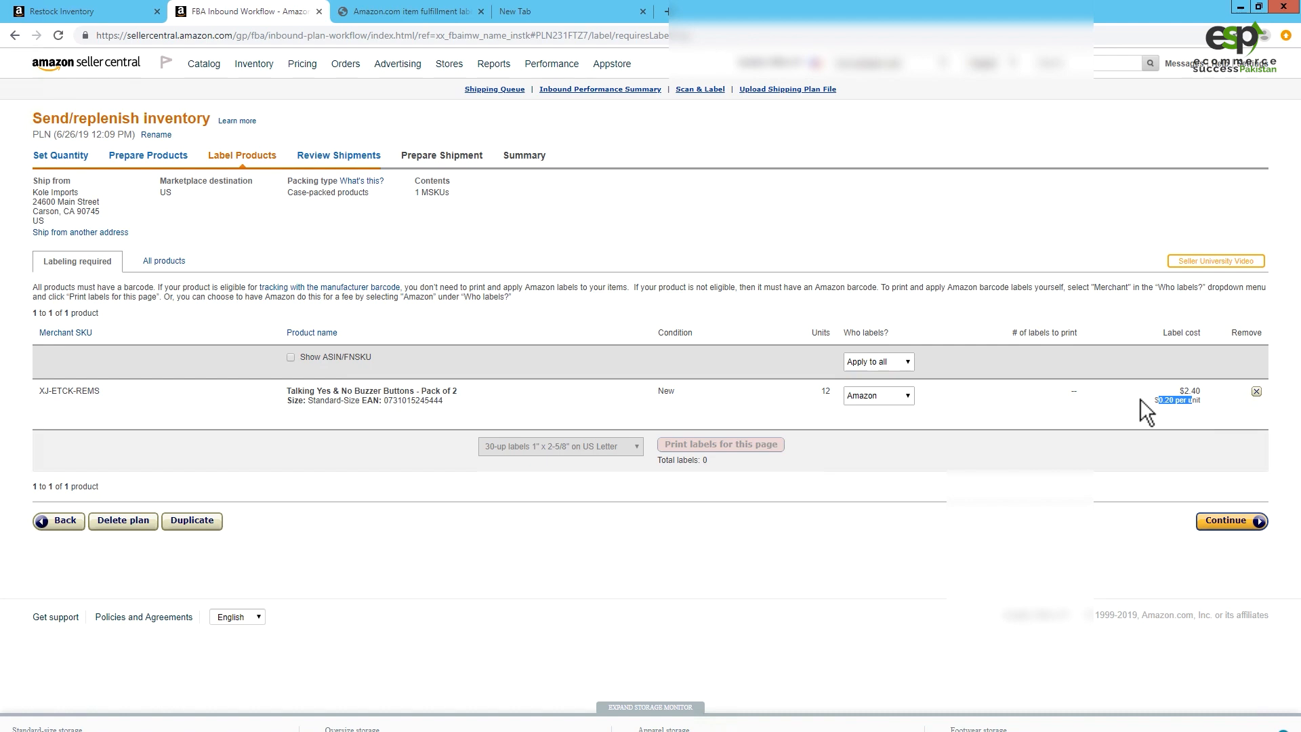
click(1141, 401)
click(1219, 522)
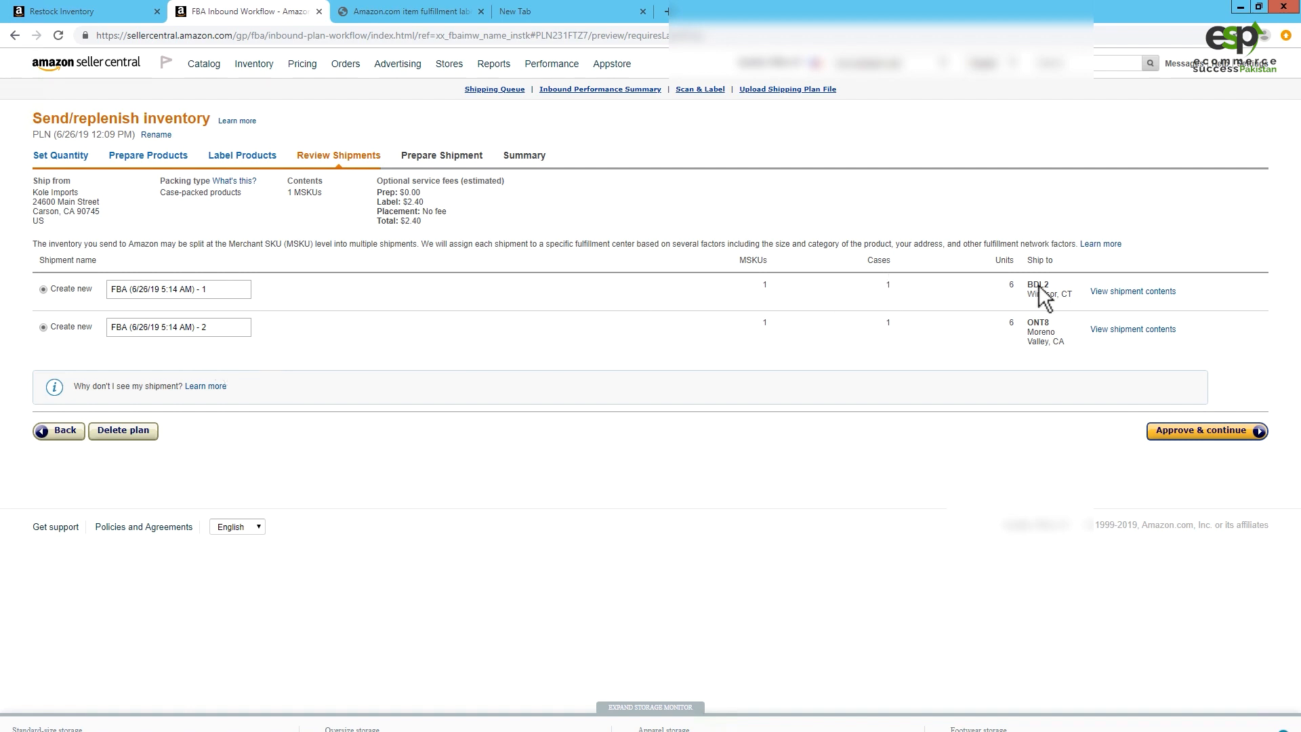
- Examine the ship-to fulfillment centers, the estimated optional service fees and both shipment names
drag(1026, 285, 1069, 291)
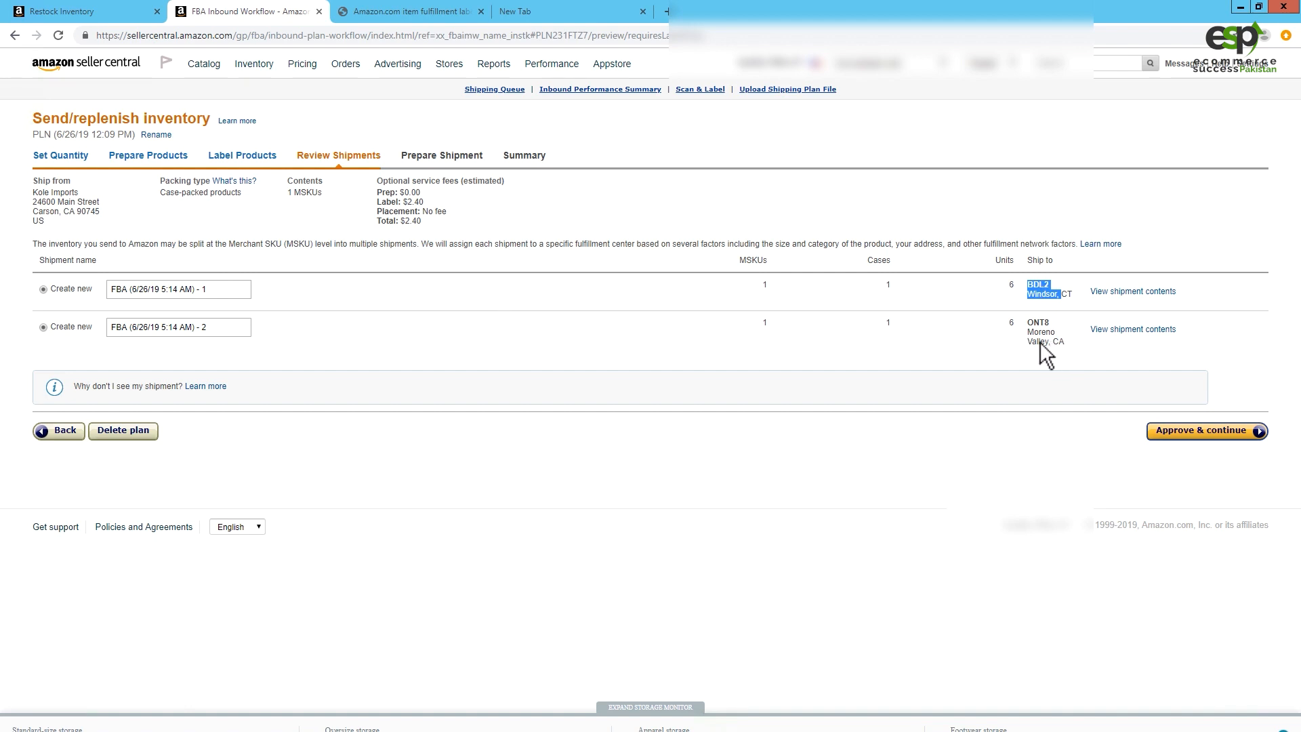
drag(1034, 332, 1065, 342)
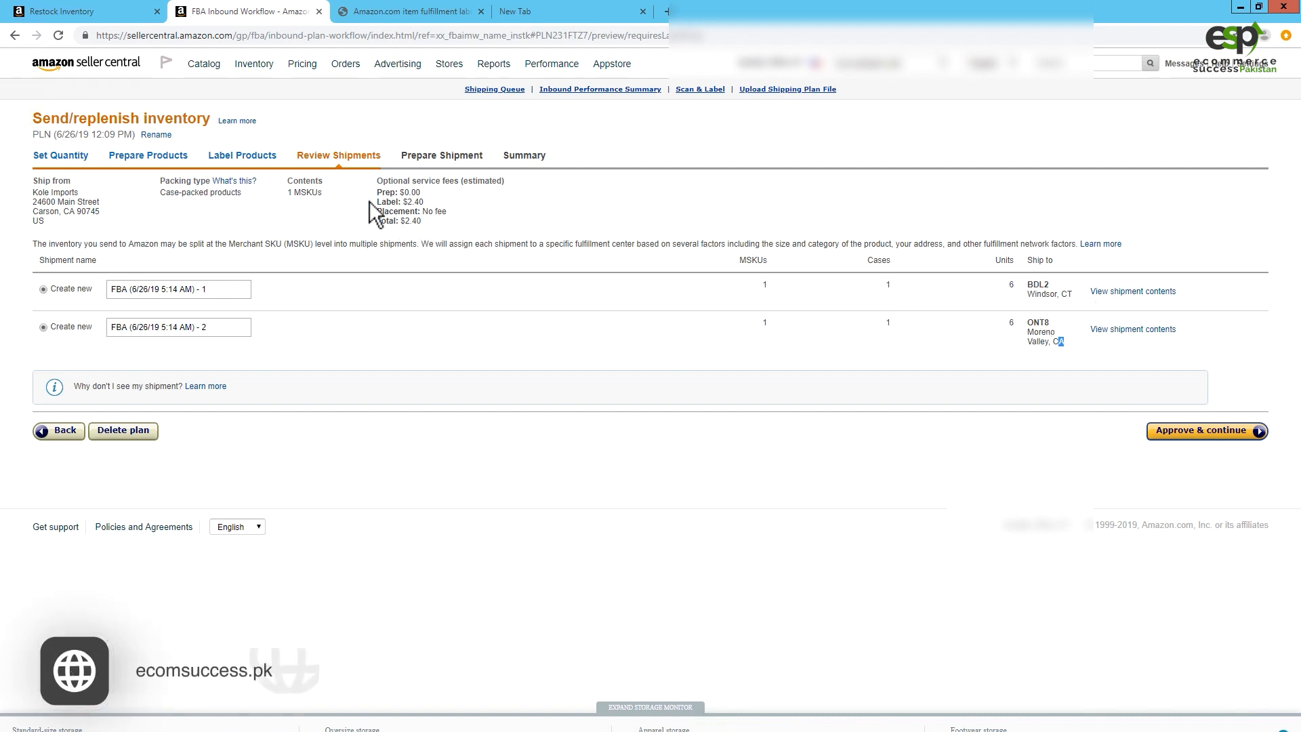
drag(380, 201, 446, 211)
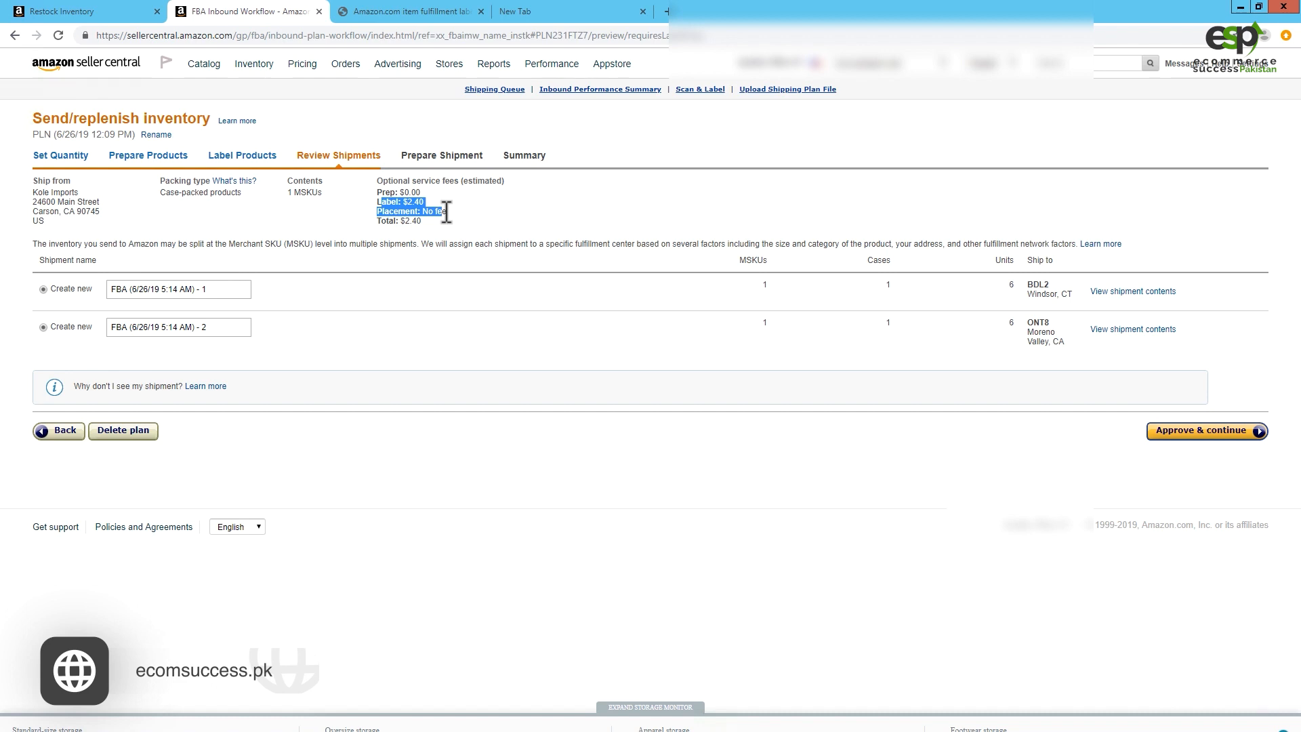
double_click(442, 211)
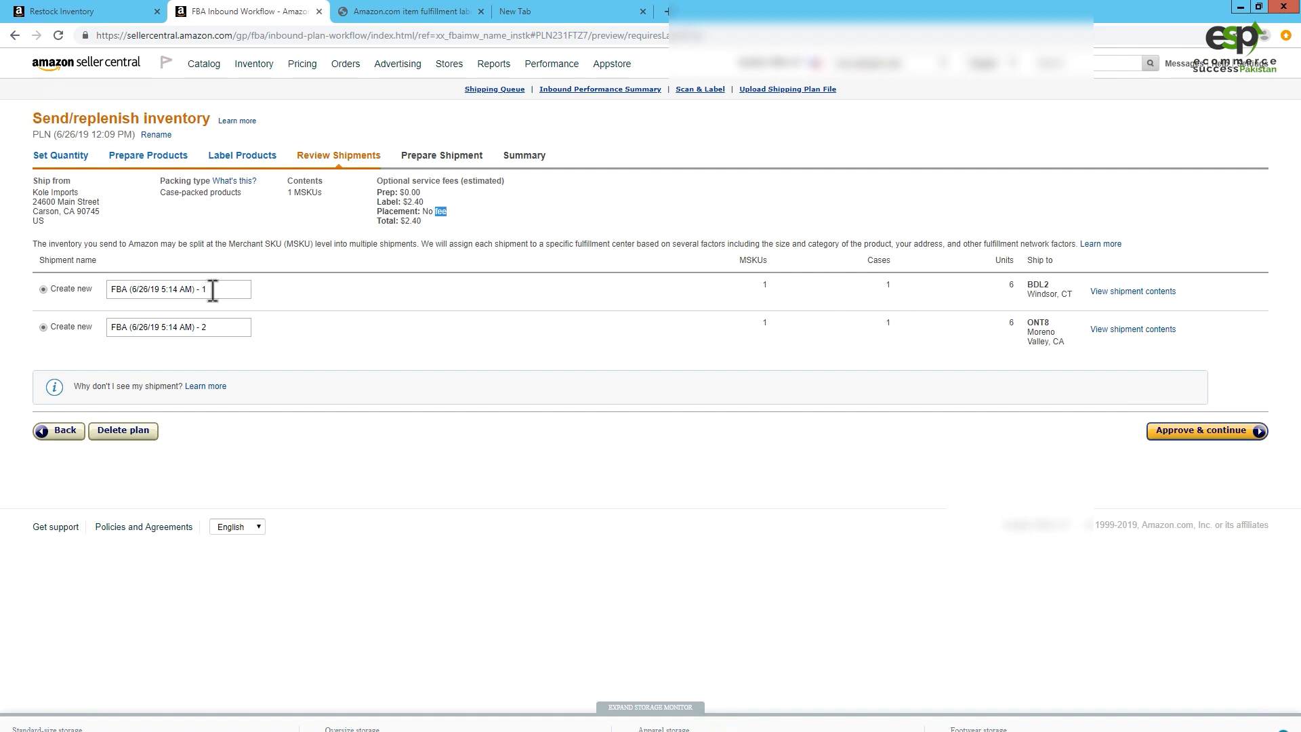
click(328, 290)
drag(225, 290, 105, 291)
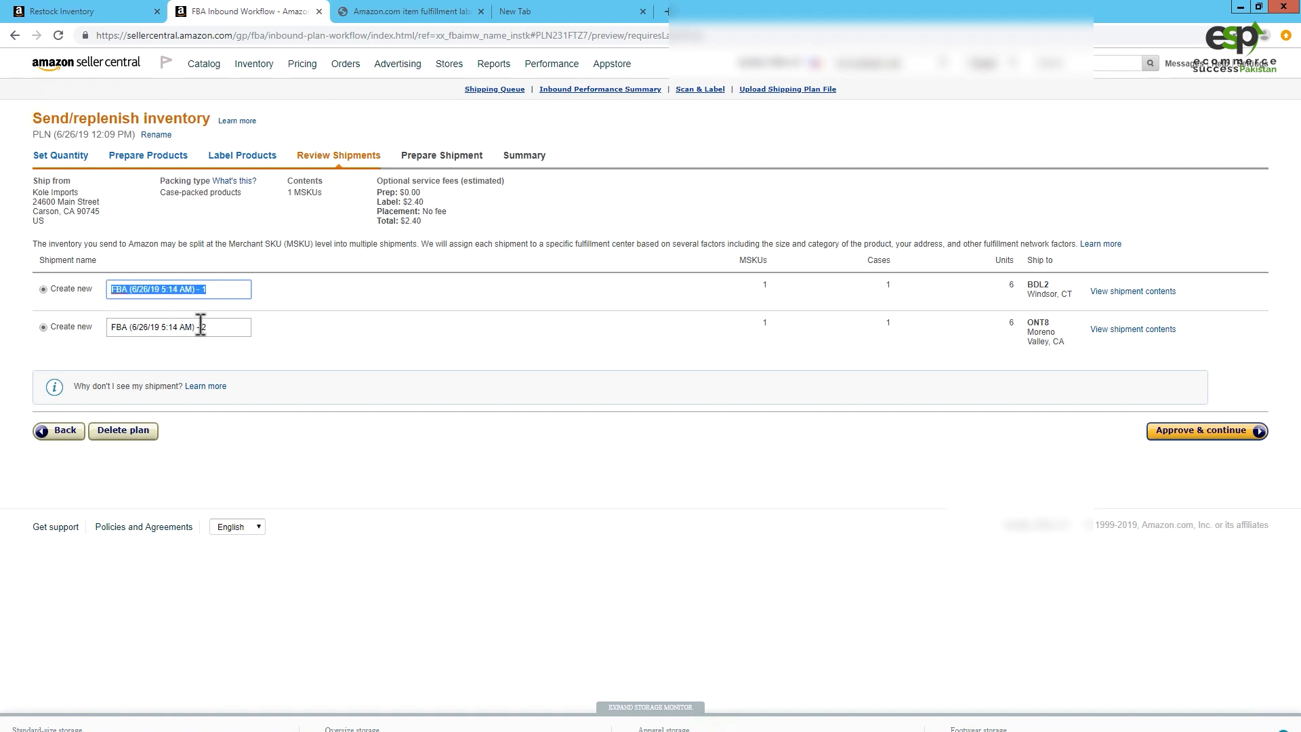
drag(219, 323, 110, 323)
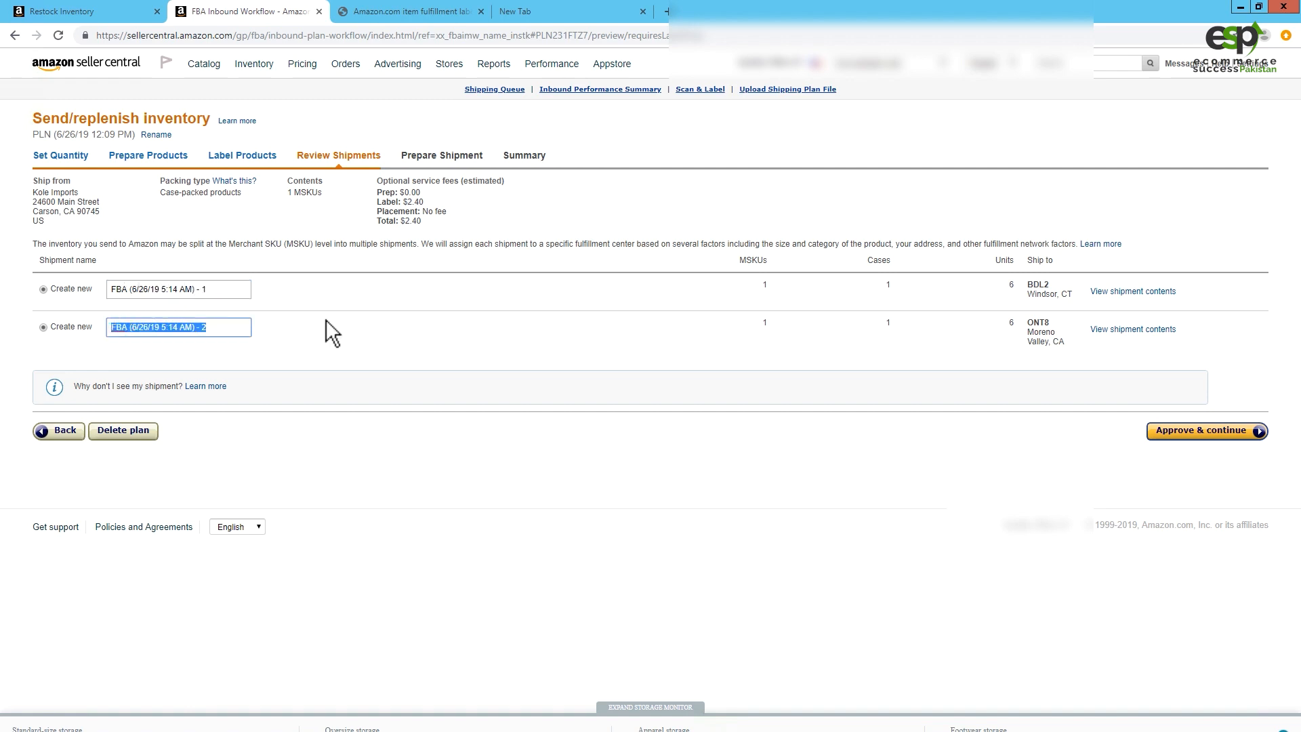
- Approve both shipments and start working on the BDL2 shipment to Windsor, CT
click(1181, 428)
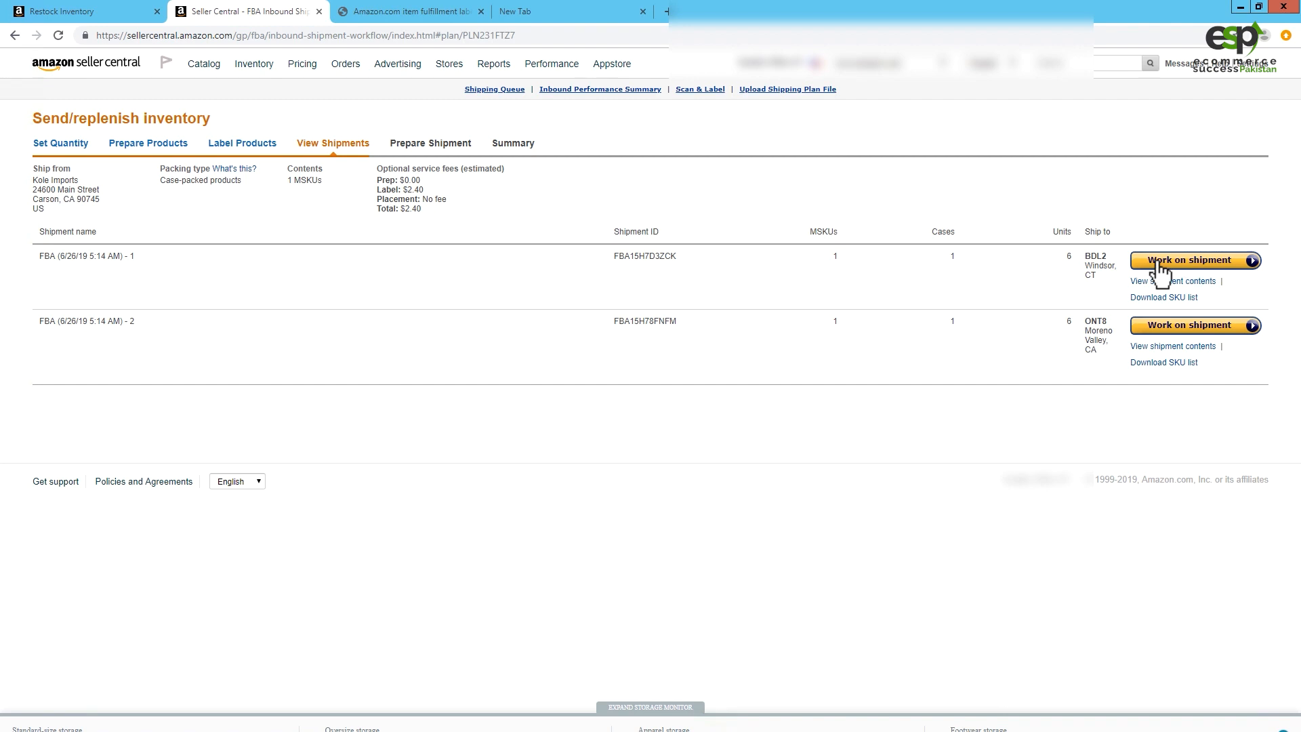
click(1187, 264)
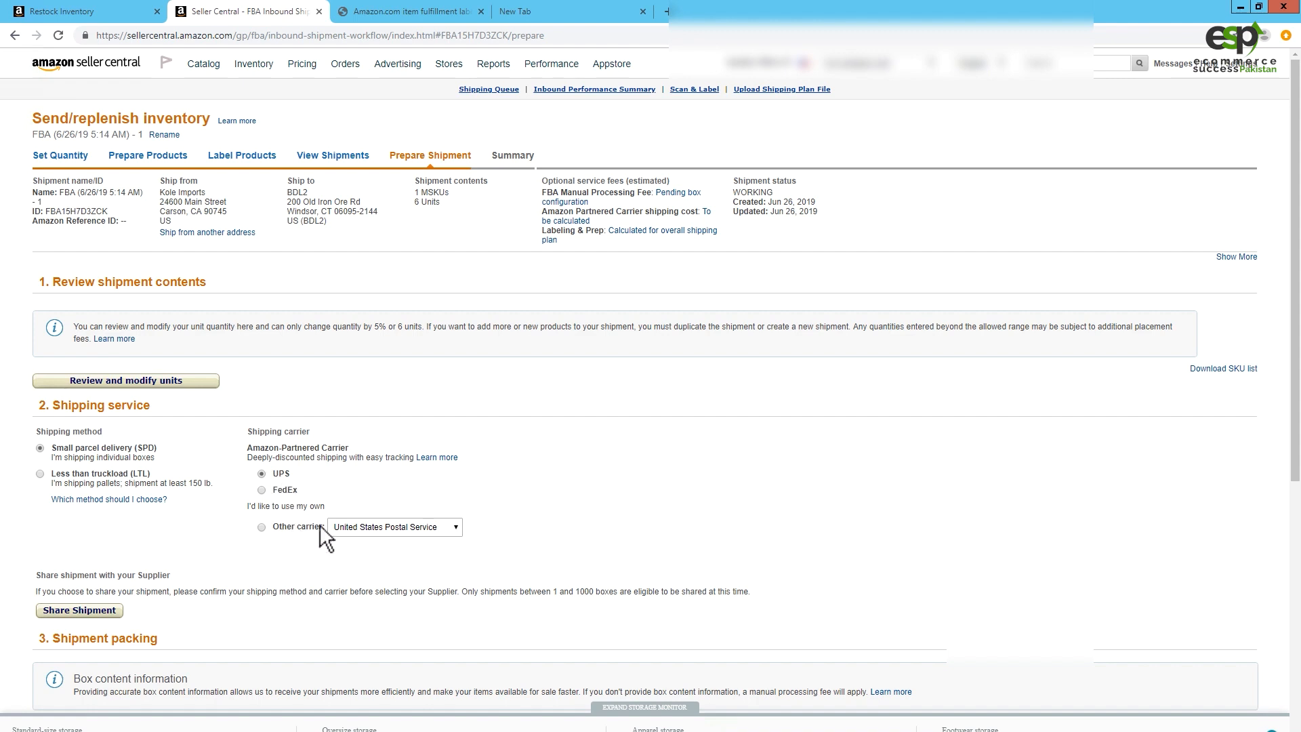
- Examine the available non-partnered carriers and the BDL2 shipment's name and ship-from details
click(364, 526)
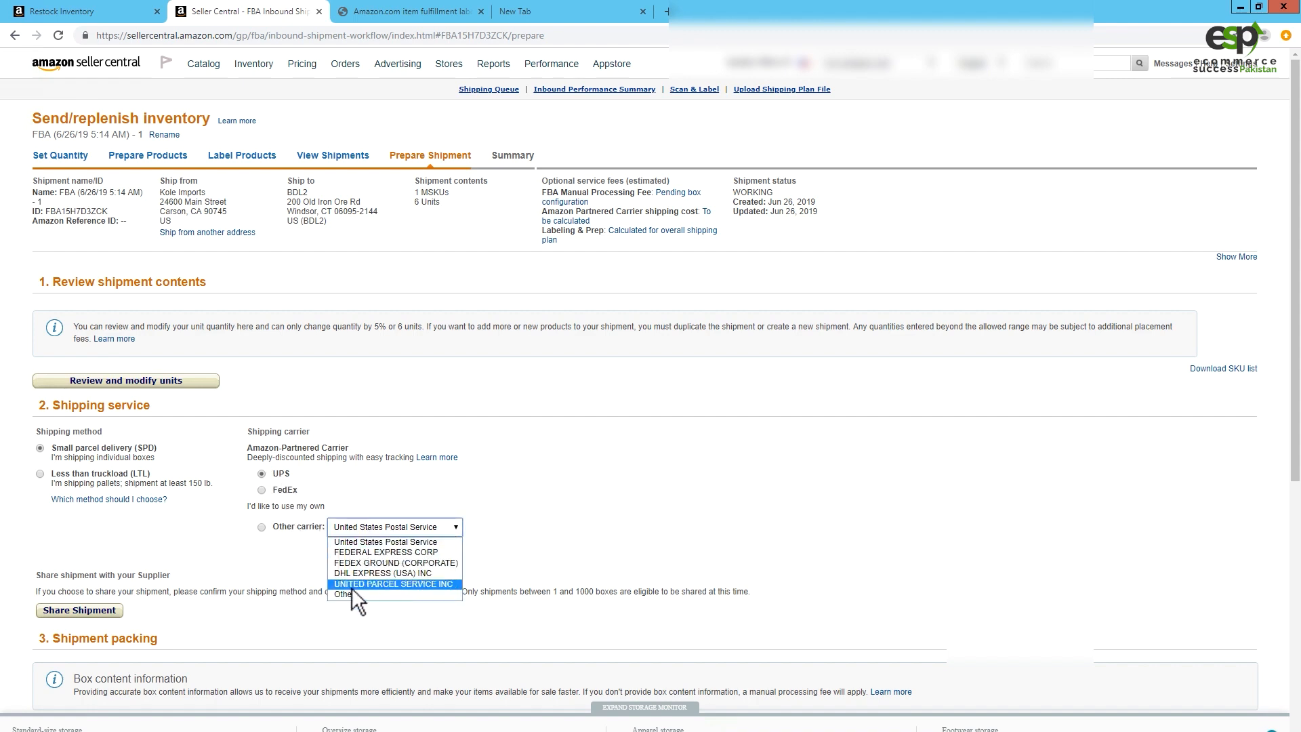
click(532, 473)
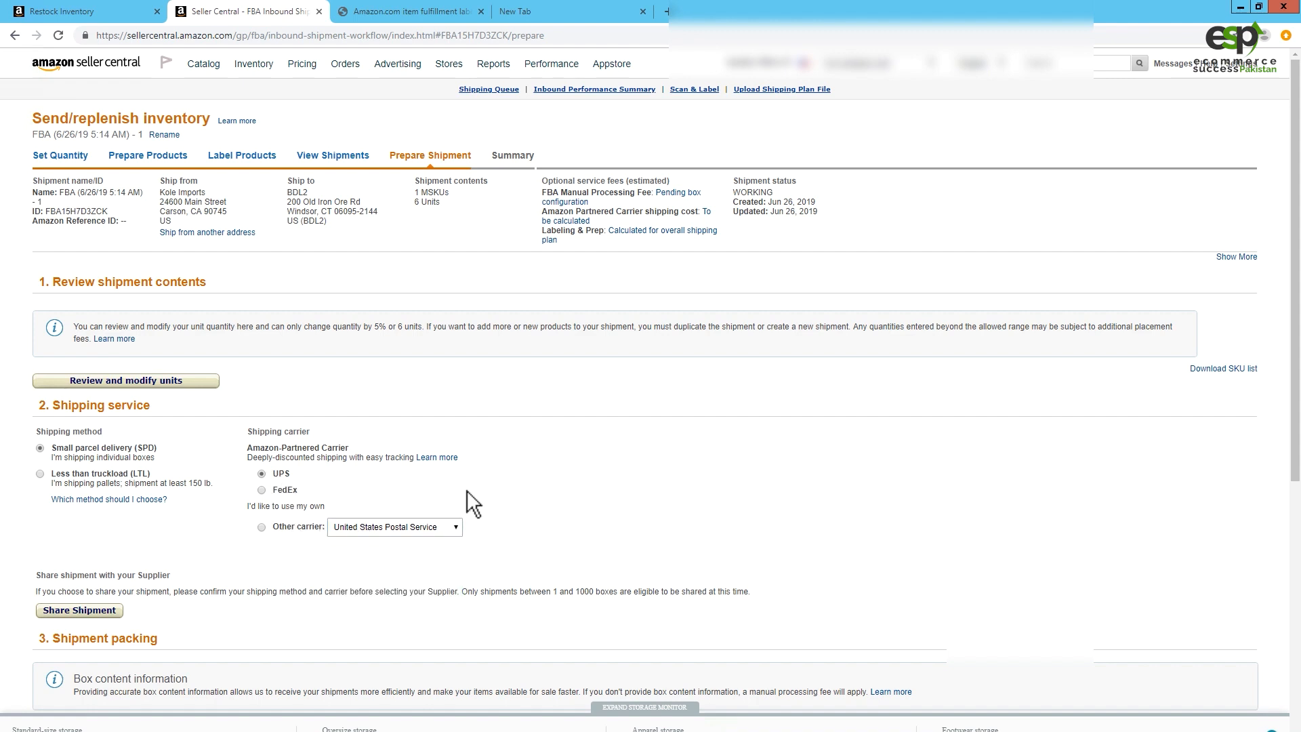
click(384, 530)
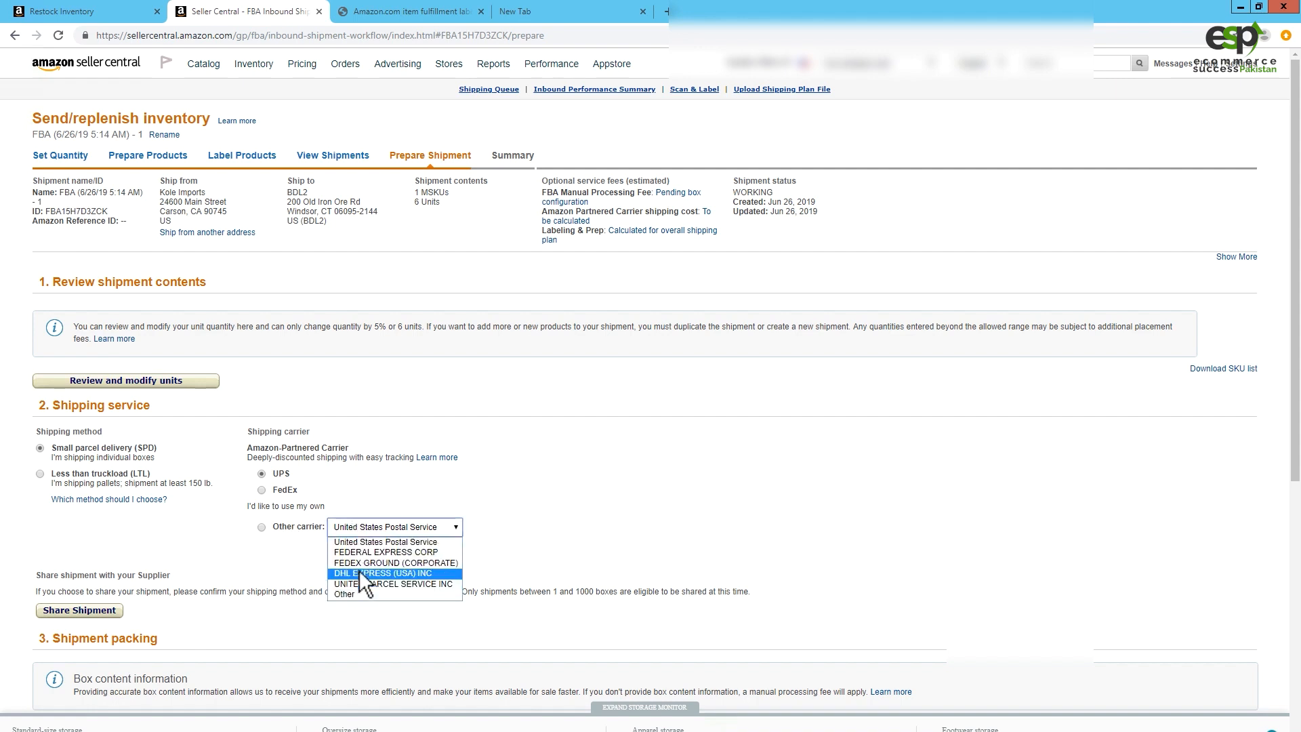
click(548, 527)
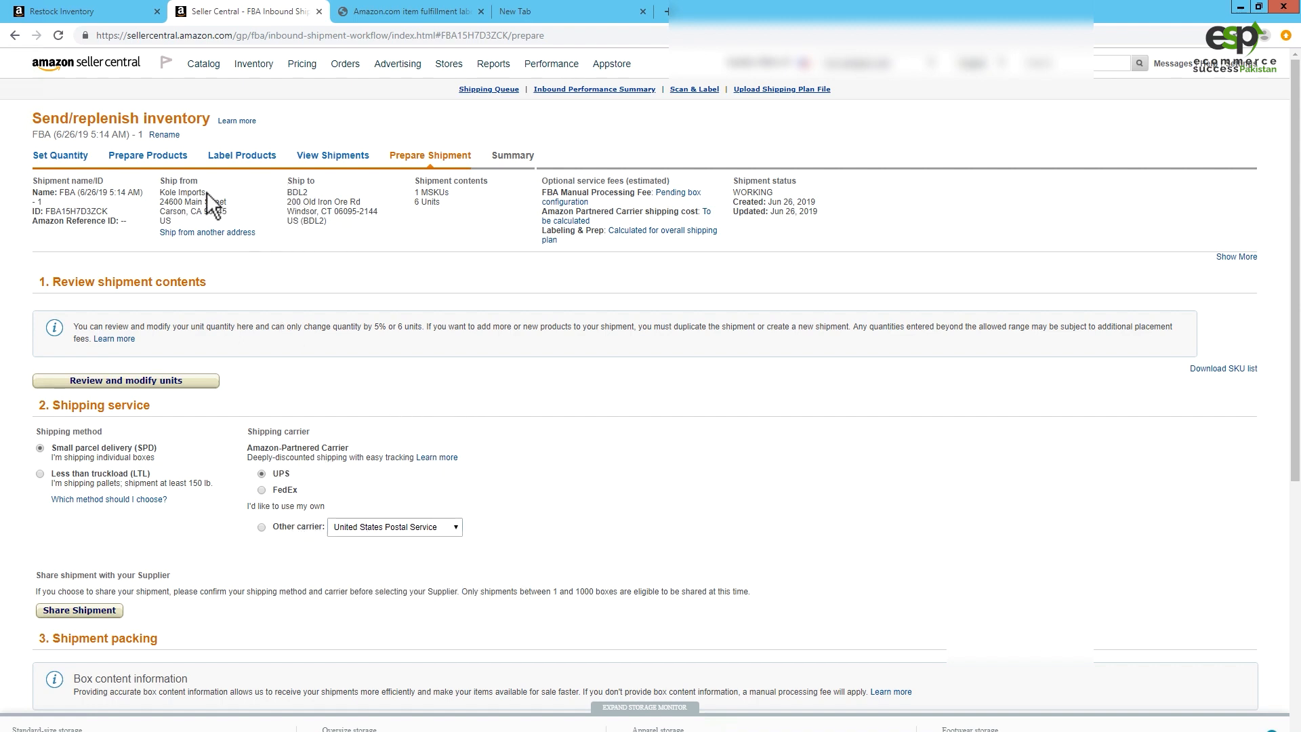
drag(171, 194, 31, 176)
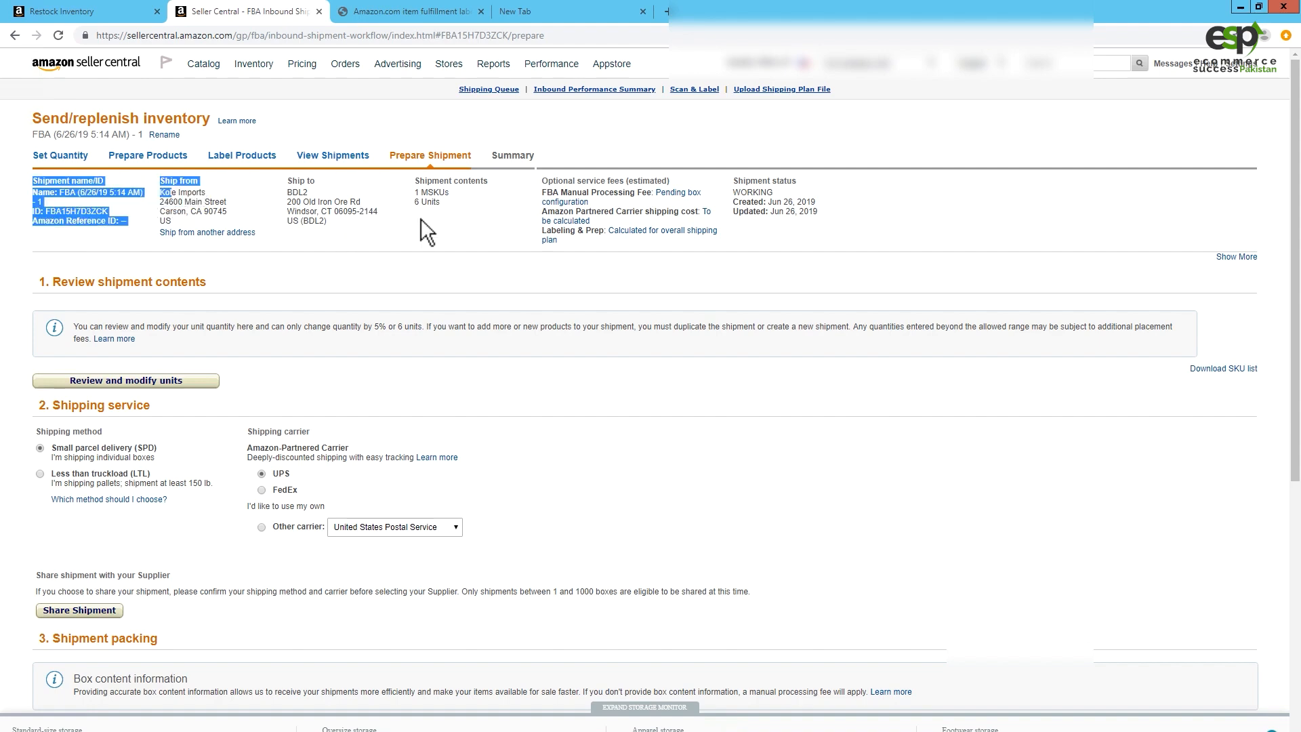
click(425, 222)
- Set the BDL2 shipment to be packed with everything in one box
scroll(389, 327, down, 3)
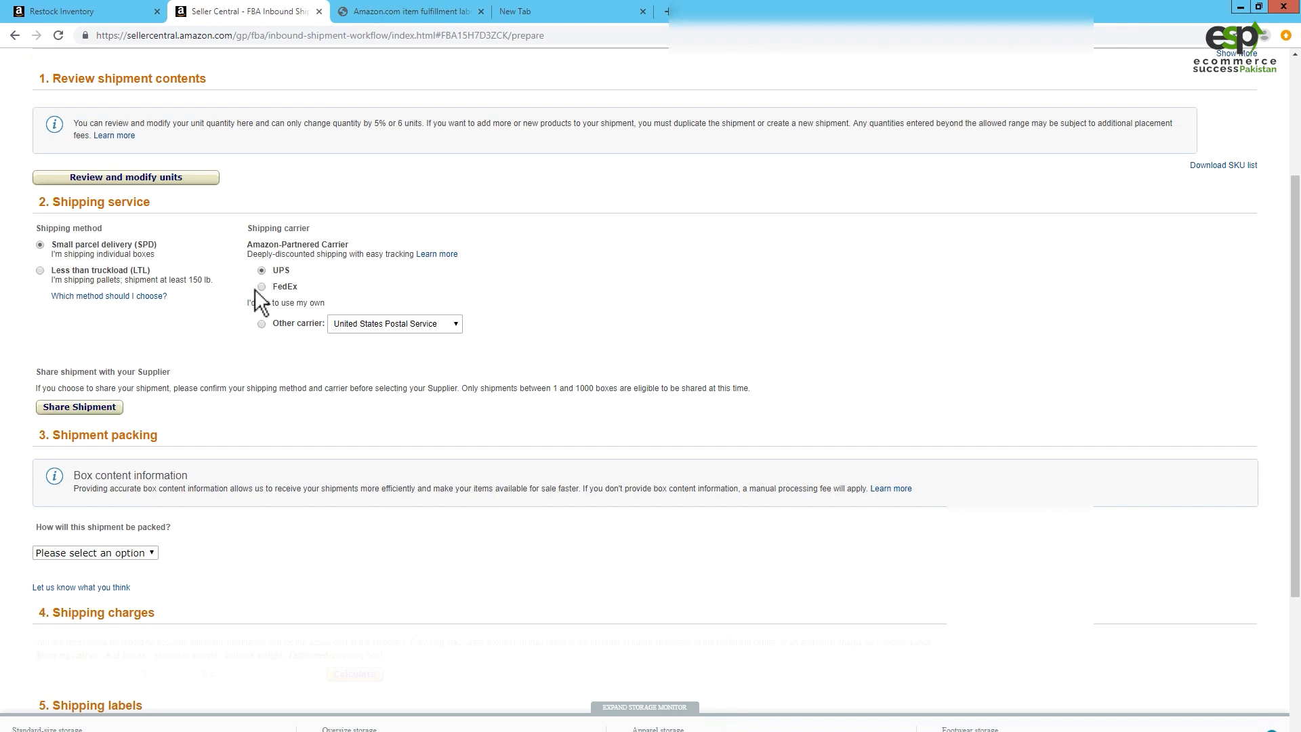
scroll(130, 607, down, 3)
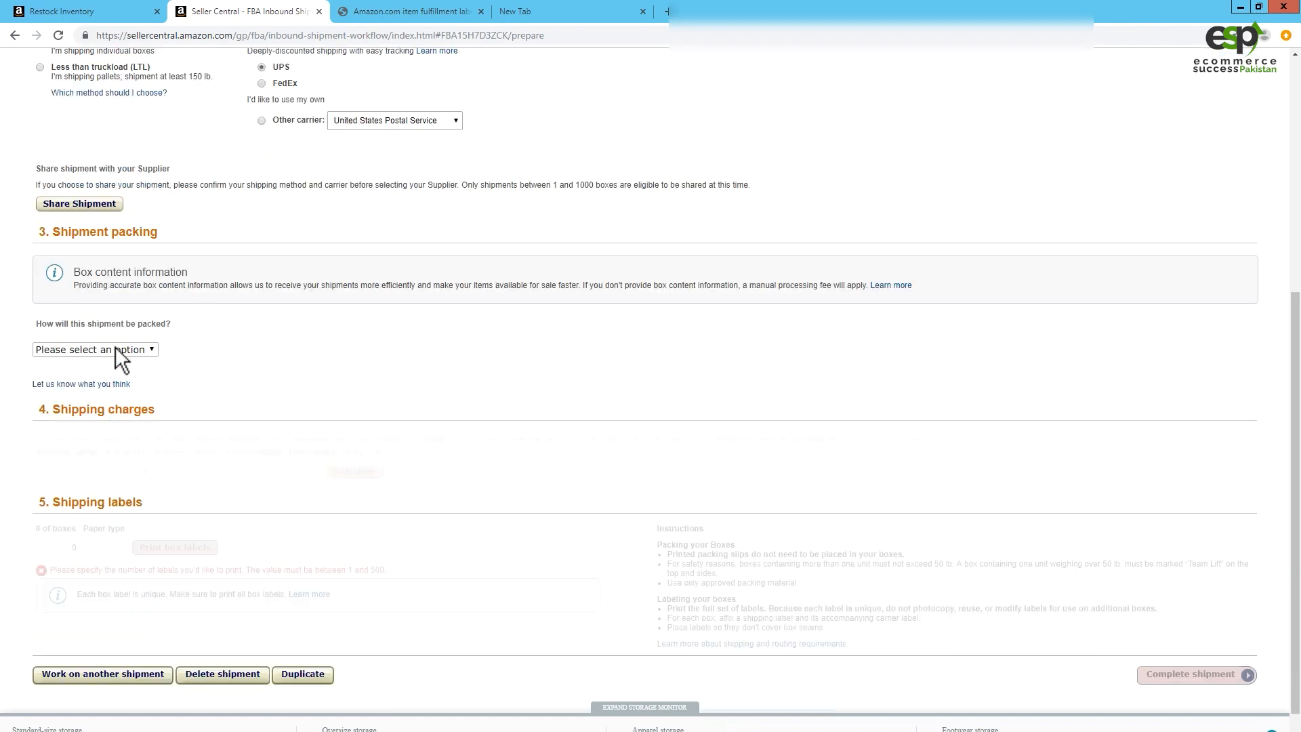
click(115, 348)
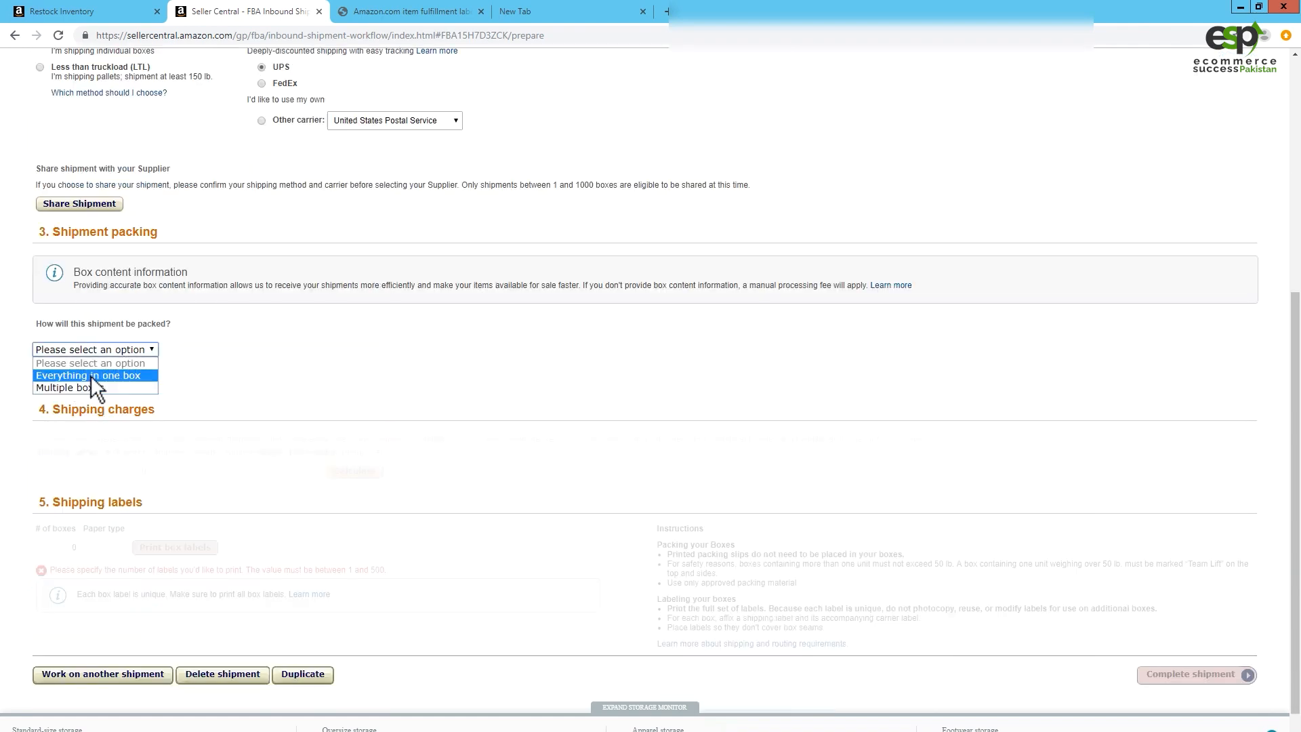
click(95, 376)
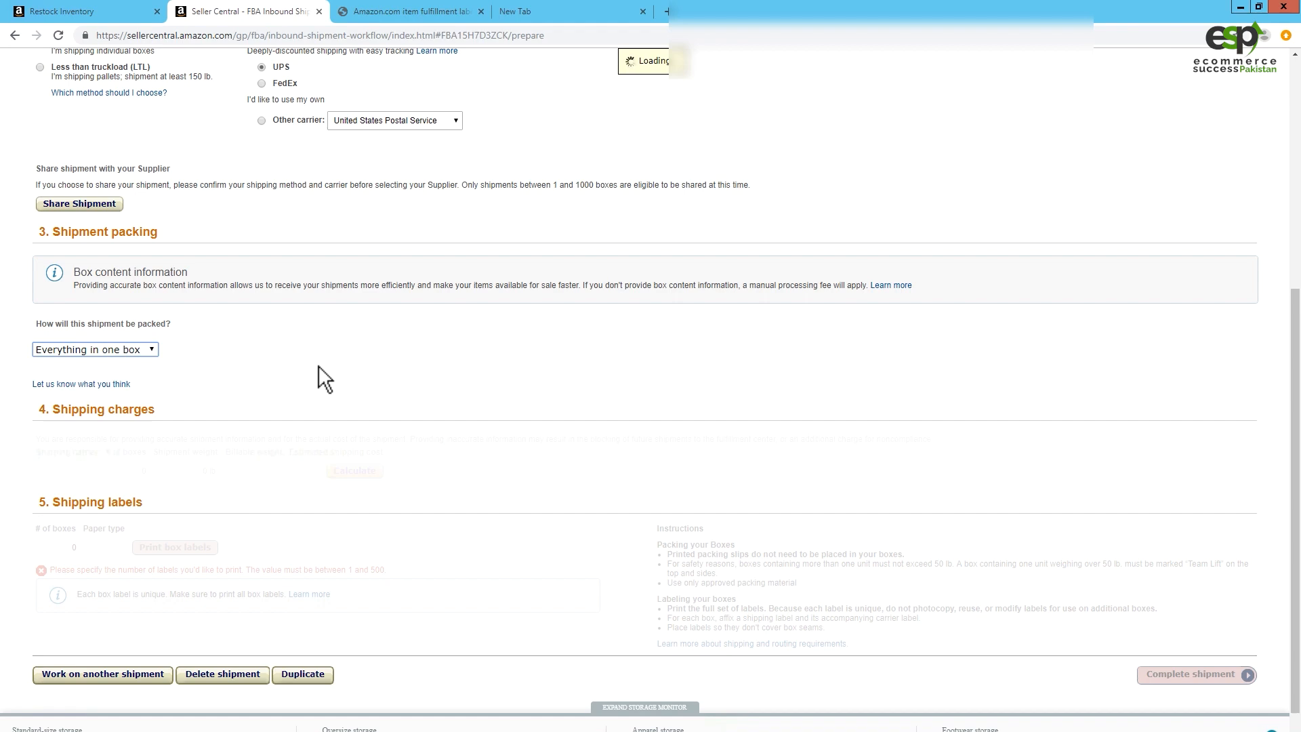
scroll(319, 364, up, 3)
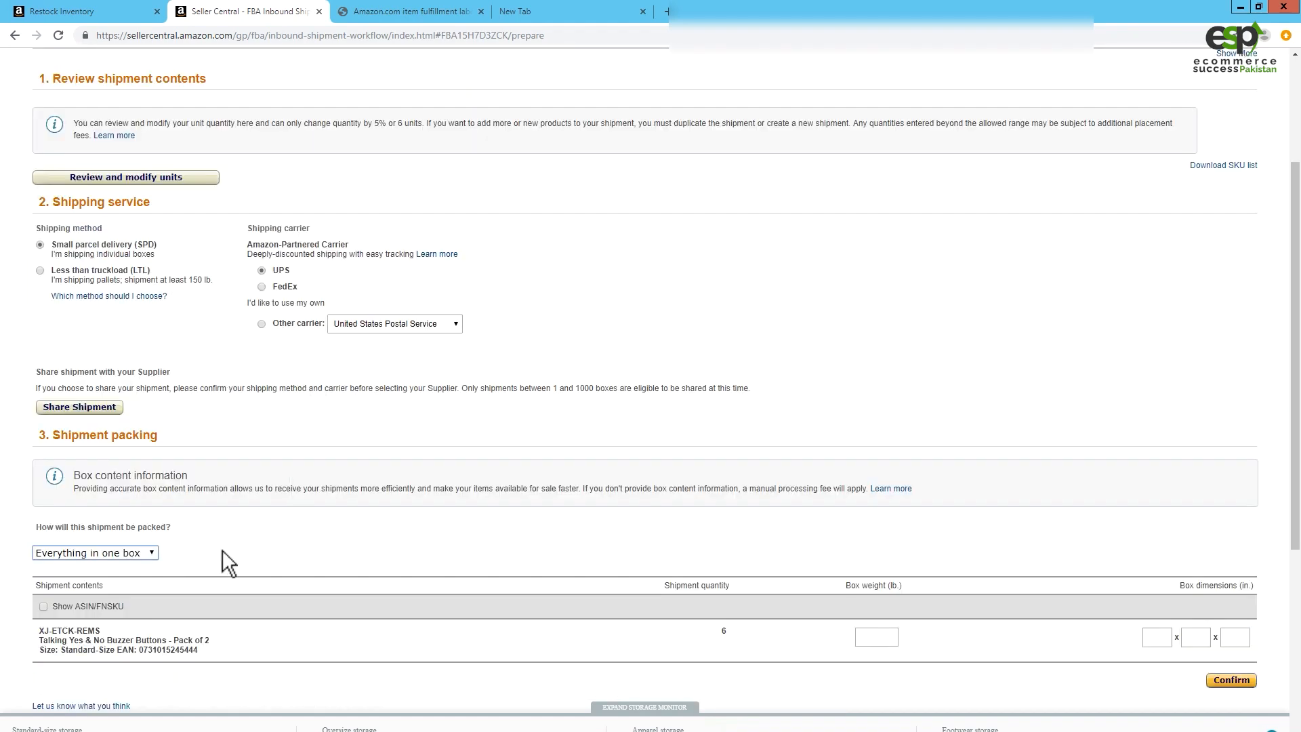
- Enter a box weight of 3 lb and dimensions of 9 x 9 x 9 in for the single box, and confirm the box information
click(869, 637)
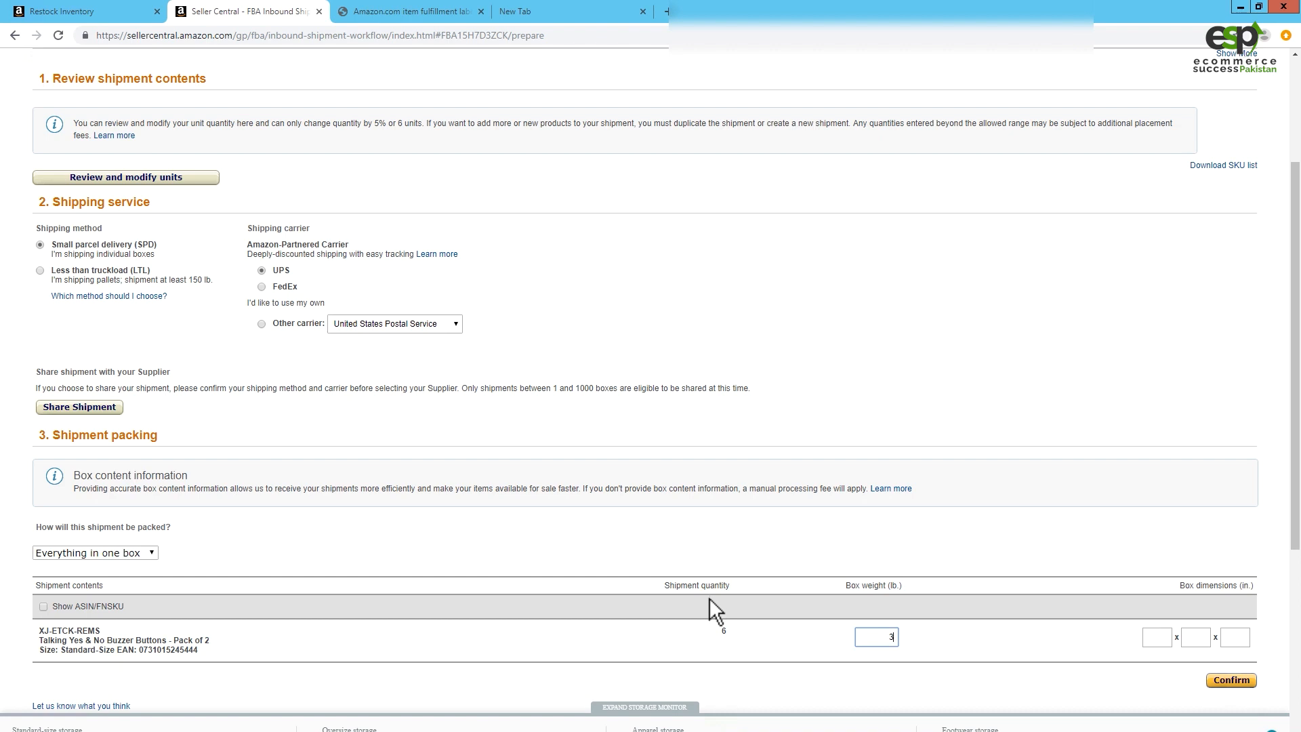
click(1152, 637)
text(9)
click(1195, 639)
text(9)
click(1234, 639)
text(9)
click(1229, 679)
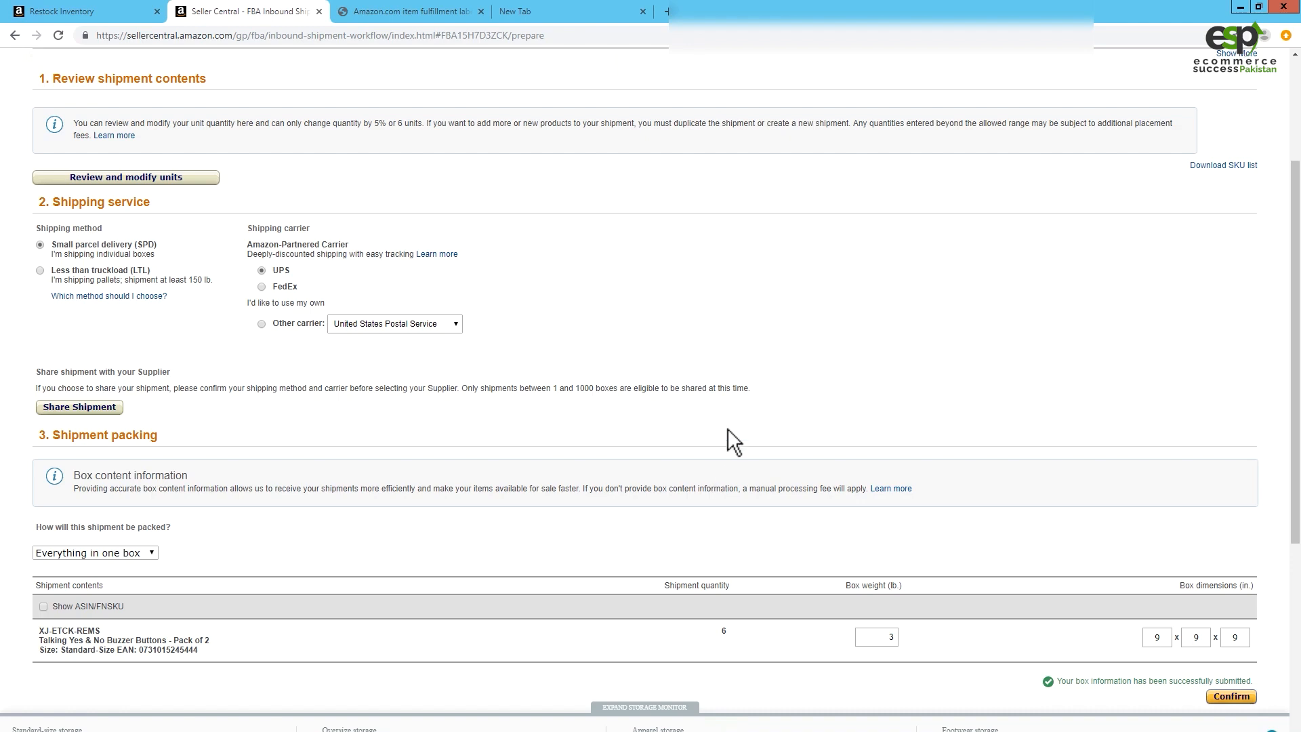
- Calculate the UPS shipping charges for the single box and examine the estimated shipping cost
scroll(471, 380, down, 3)
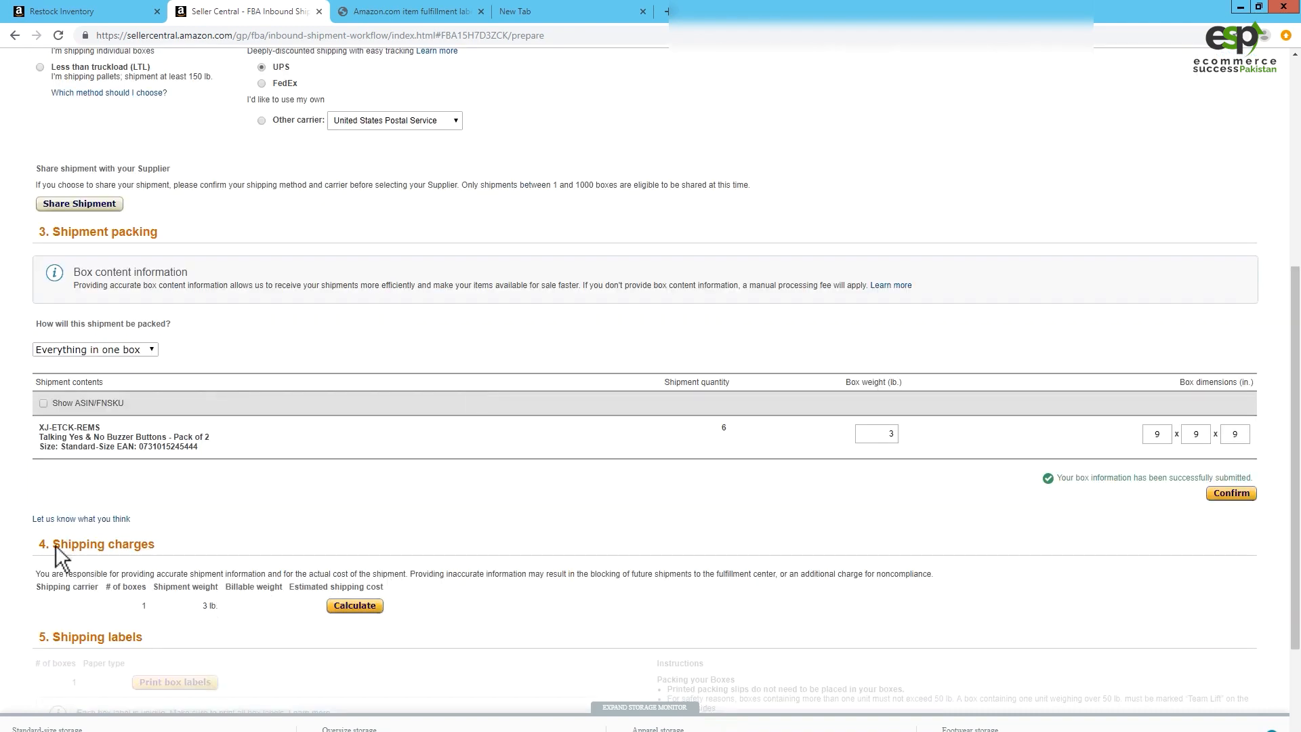
drag(55, 544, 122, 544)
drag(247, 604, 200, 605)
click(345, 605)
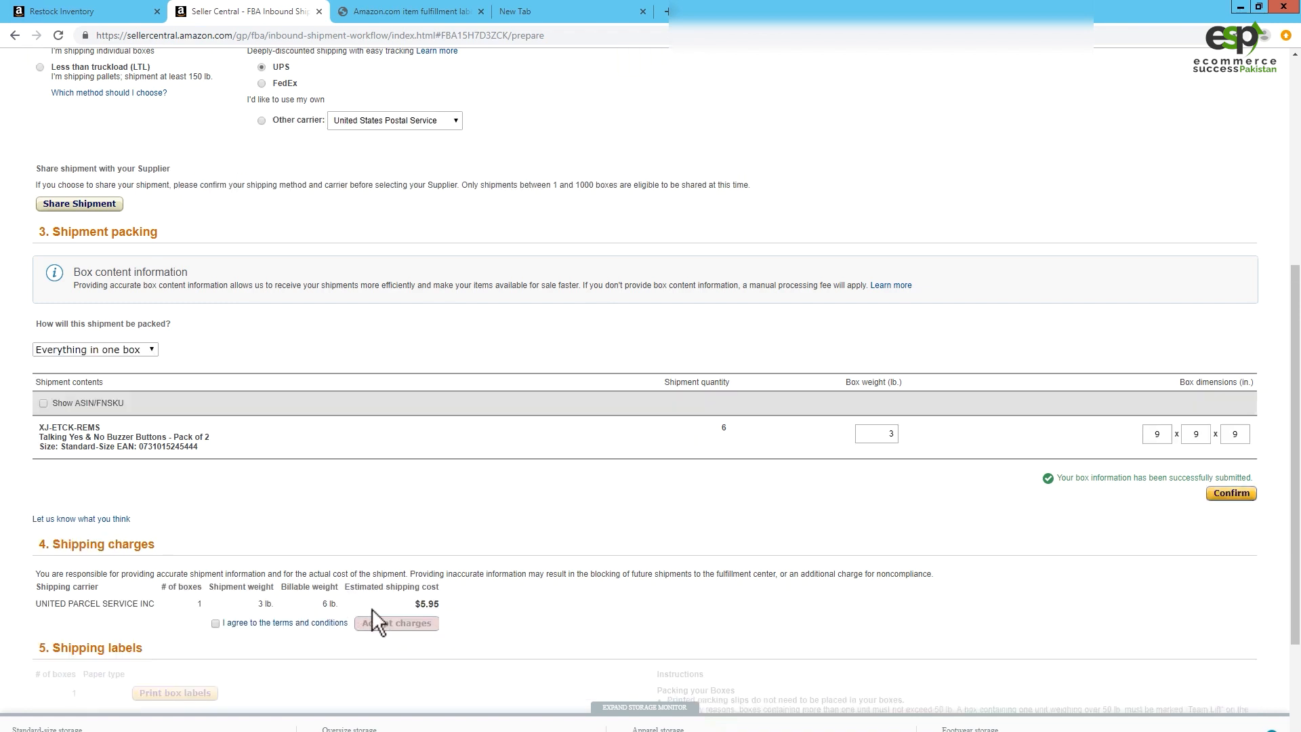
double_click(437, 604)
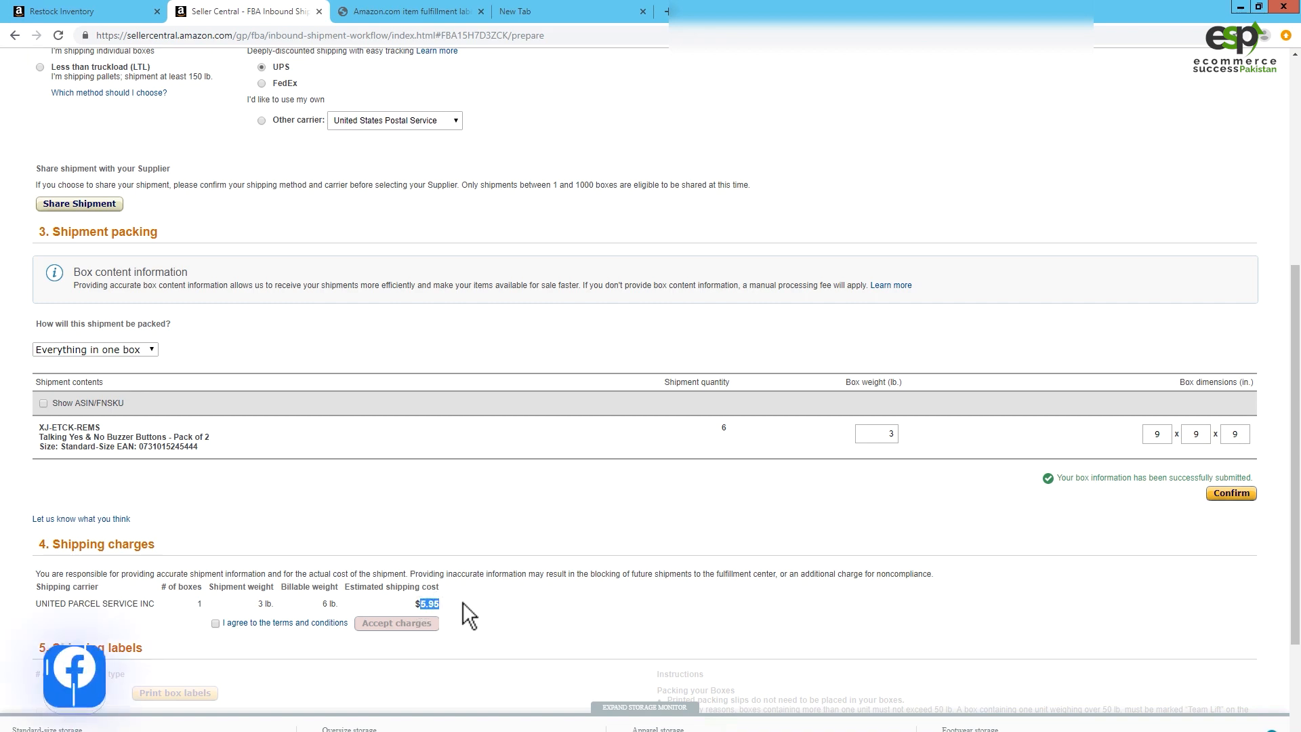
click(462, 602)
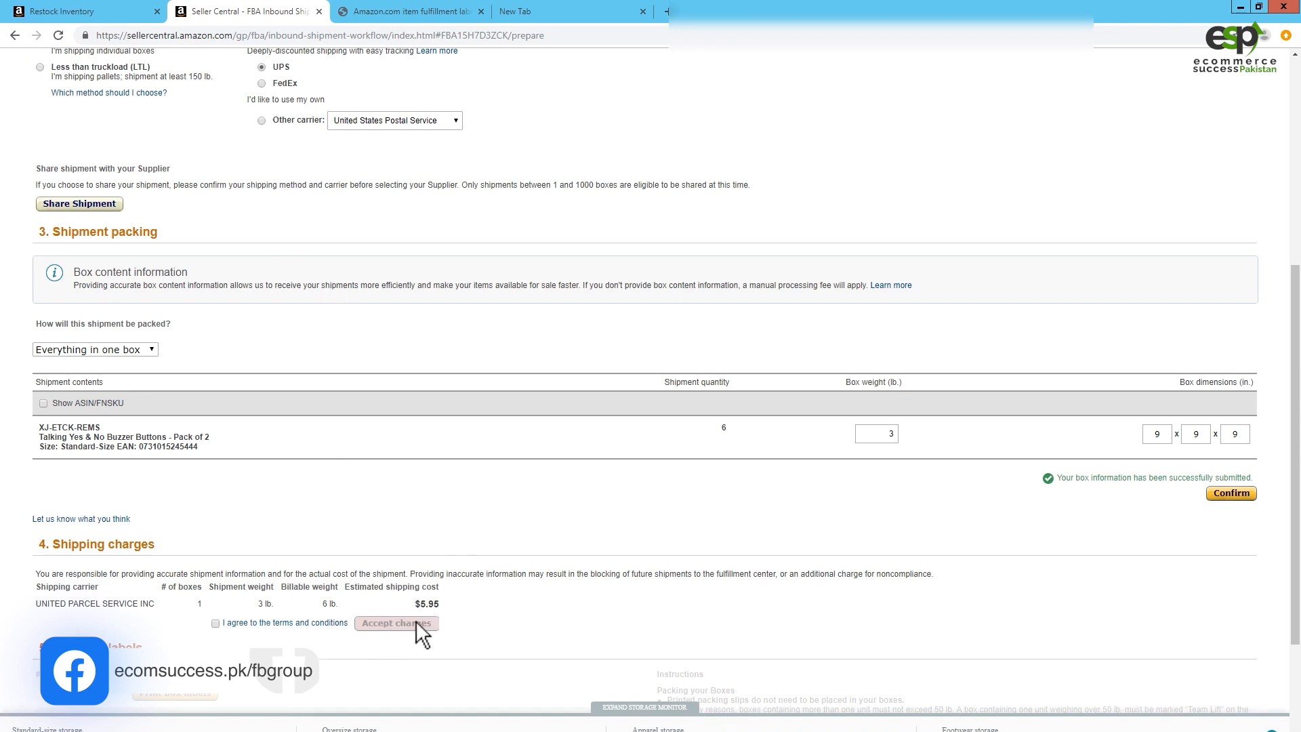
- Change the Amazon-partnered carrier to FedEx and set the shipment packing to Multiple boxes
click(272, 85)
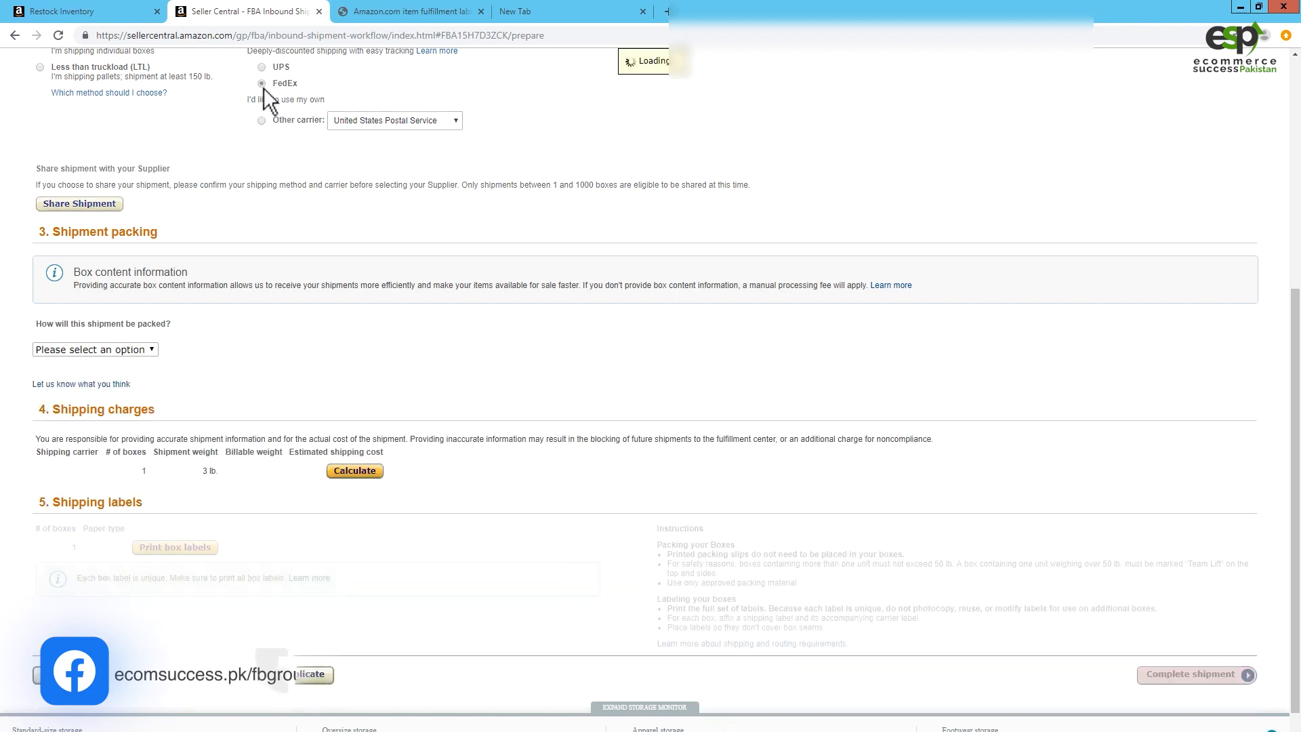
click(136, 350)
click(86, 375)
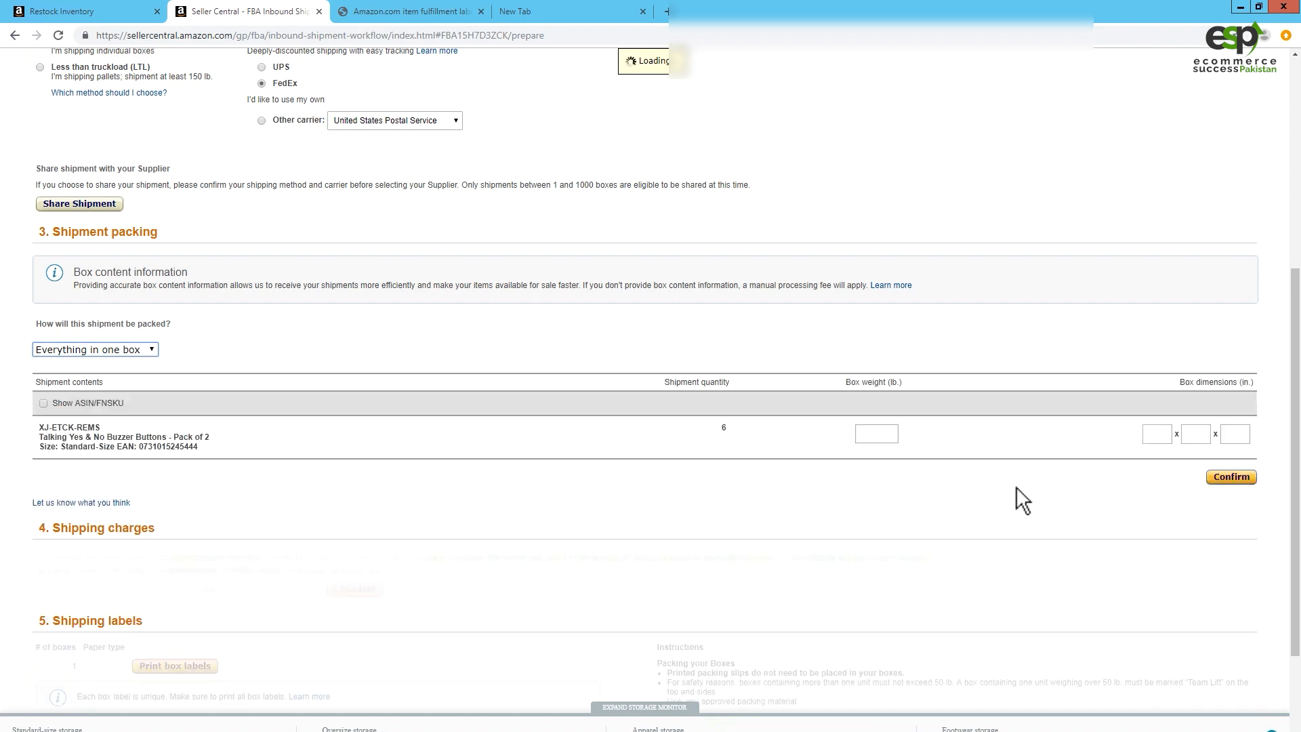
key(Down)
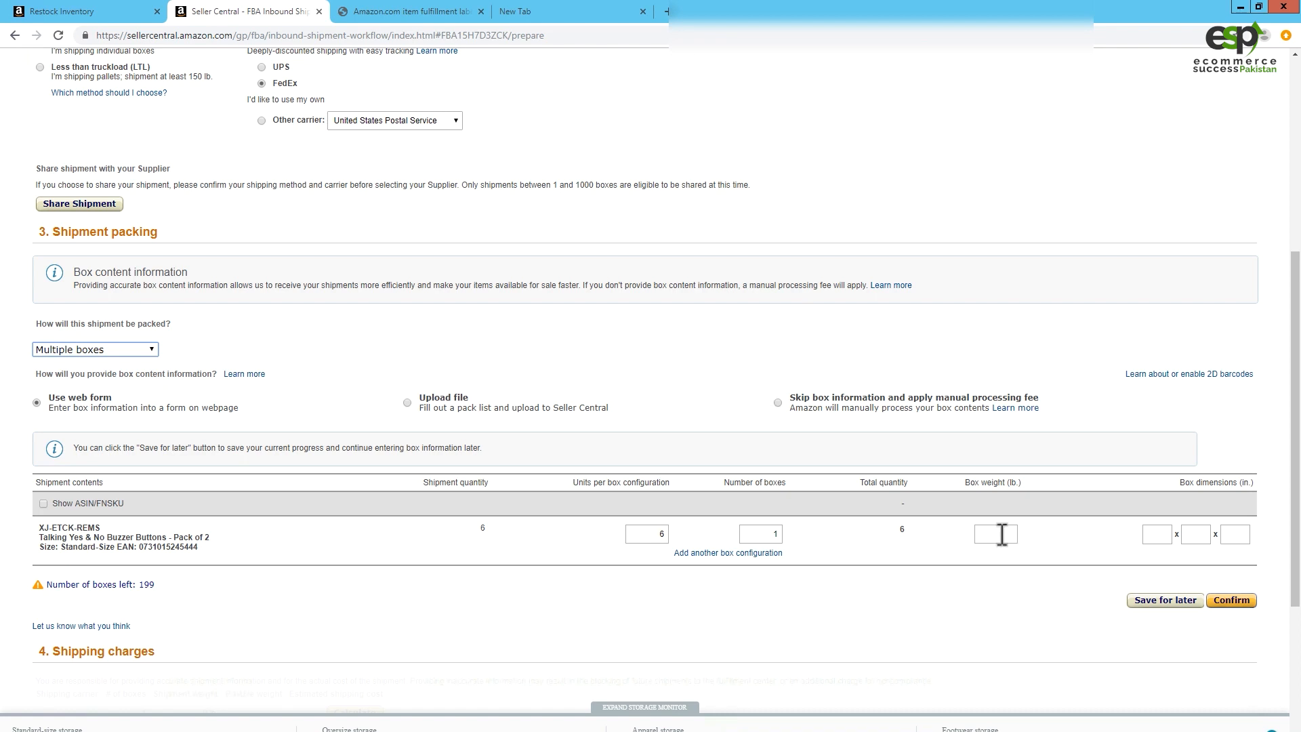
- Enter a box weight of 3 lb and dimensions of 9 x 9 x 9 in in the multiple-box web form, and confirm it
click(1001, 534)
click(1148, 534)
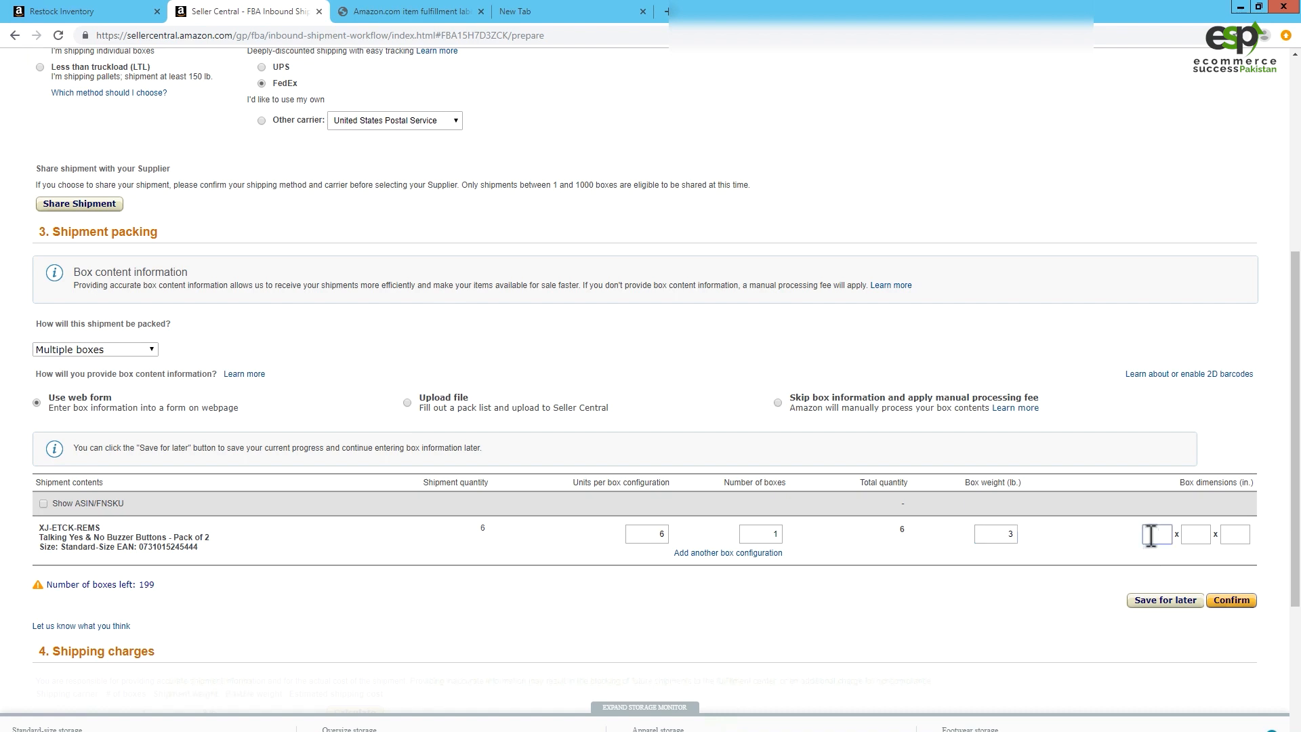
text(9)
click(1208, 534)
text(9)
click(1233, 535)
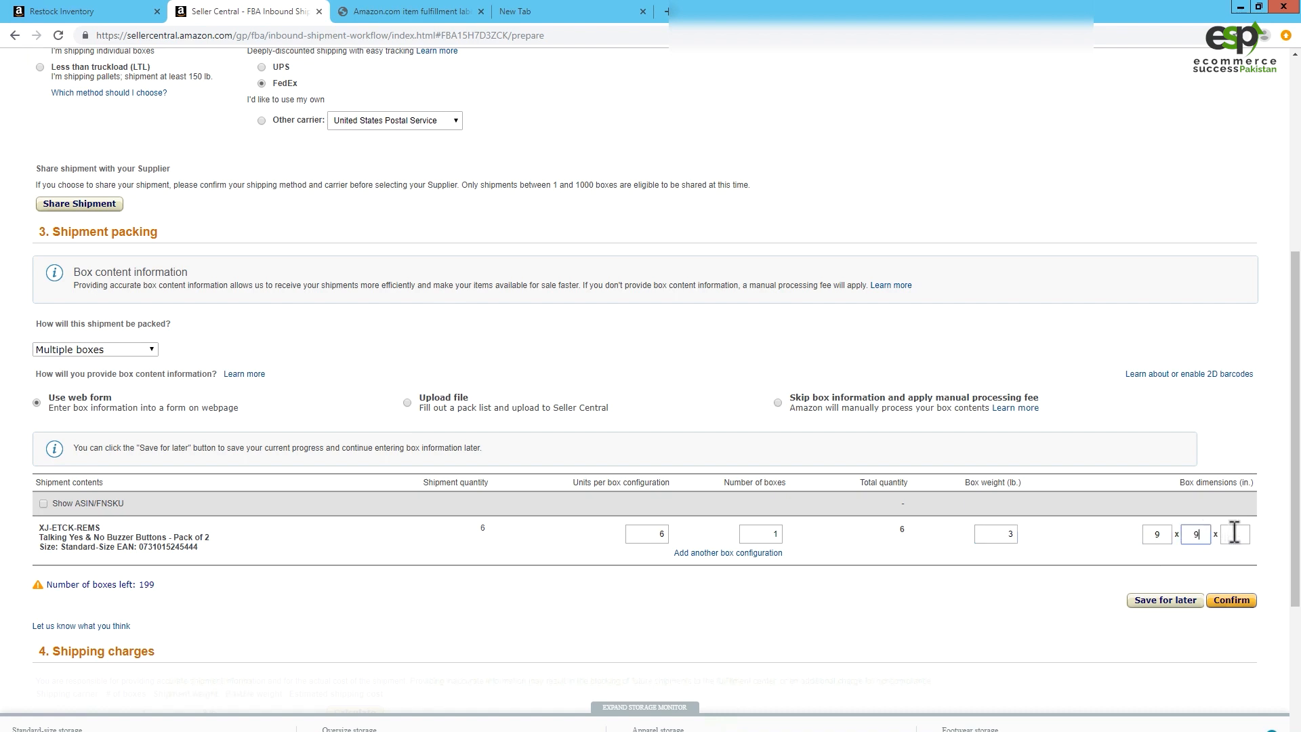
text(9)
click(1232, 600)
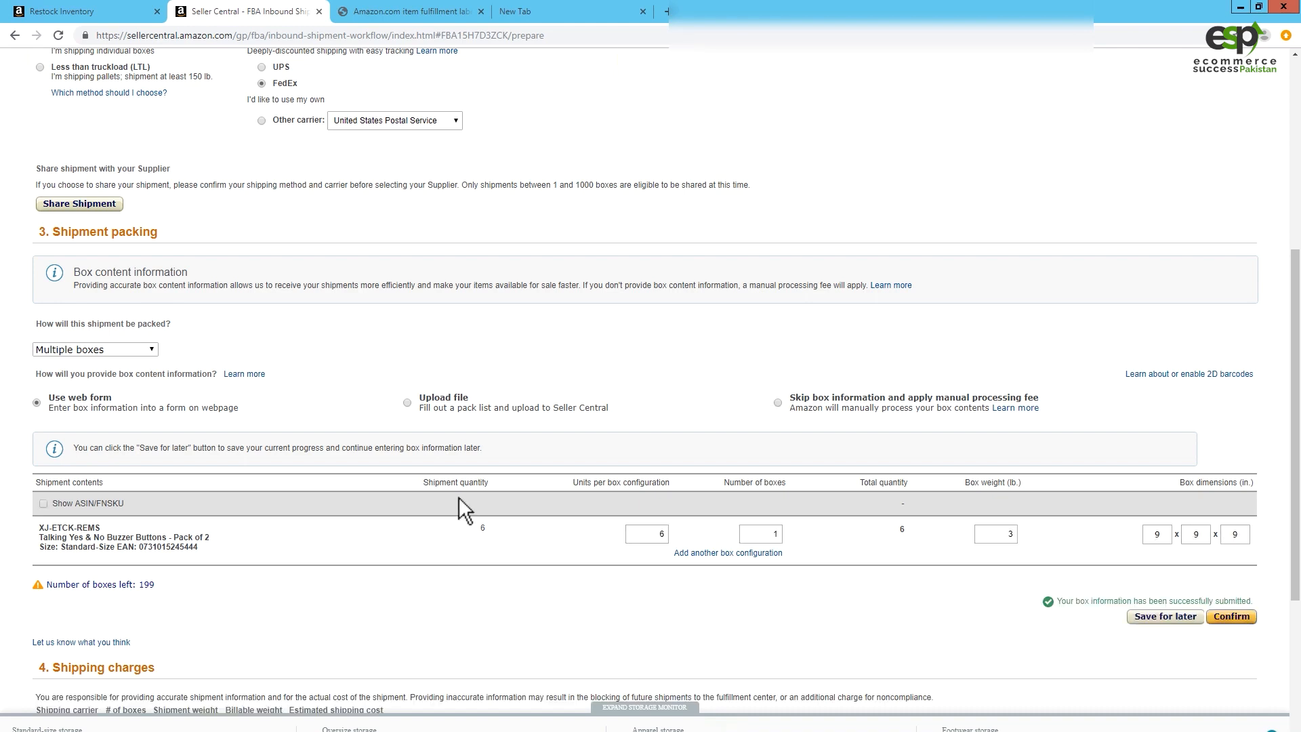
- Calculate the FedEx shipping charges and examine the estimated cost against the shipment's carrier and packing settings
scroll(459, 500, down, 2)
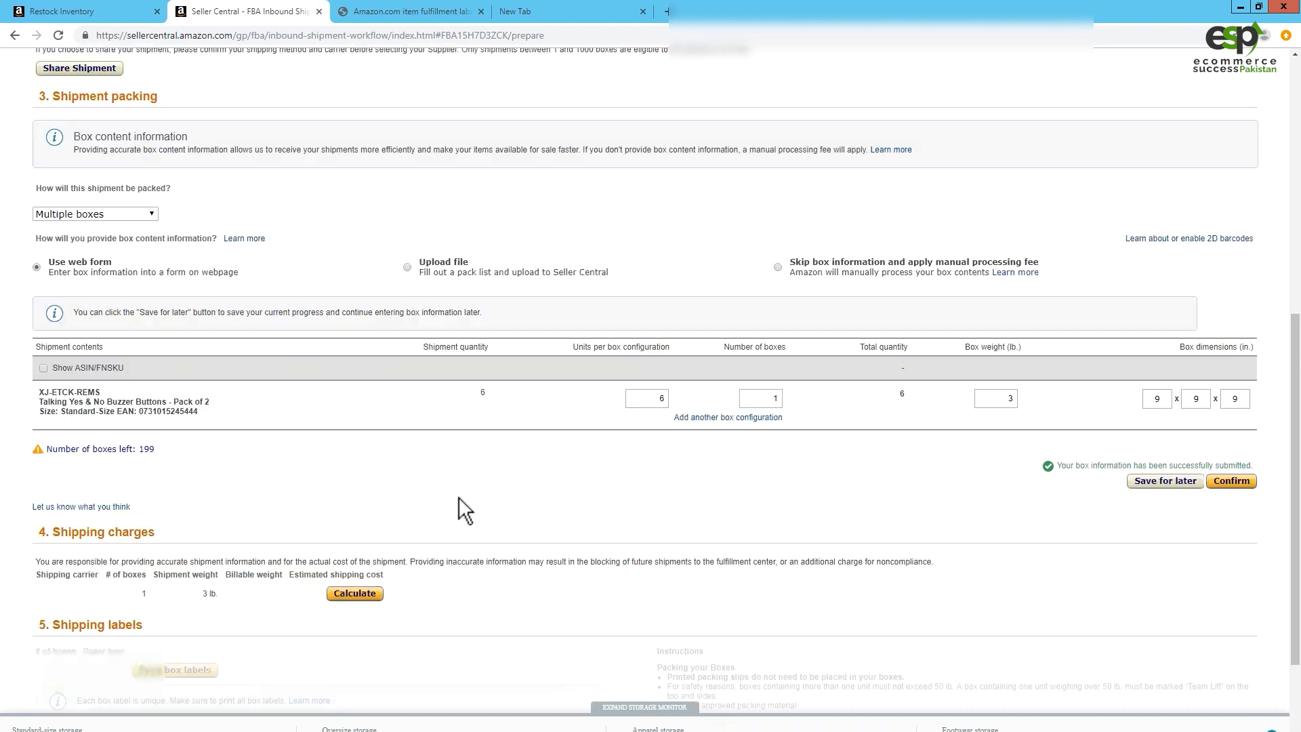
click(352, 594)
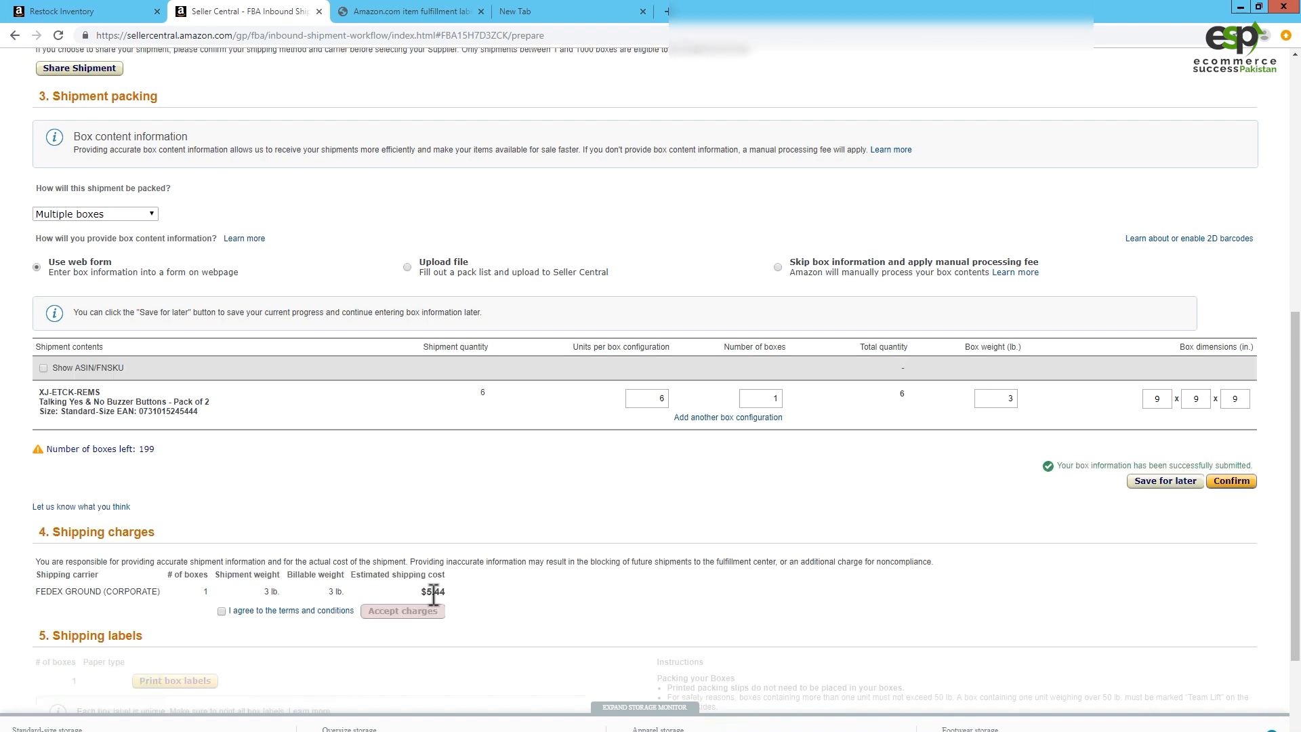
drag(429, 591, 441, 590)
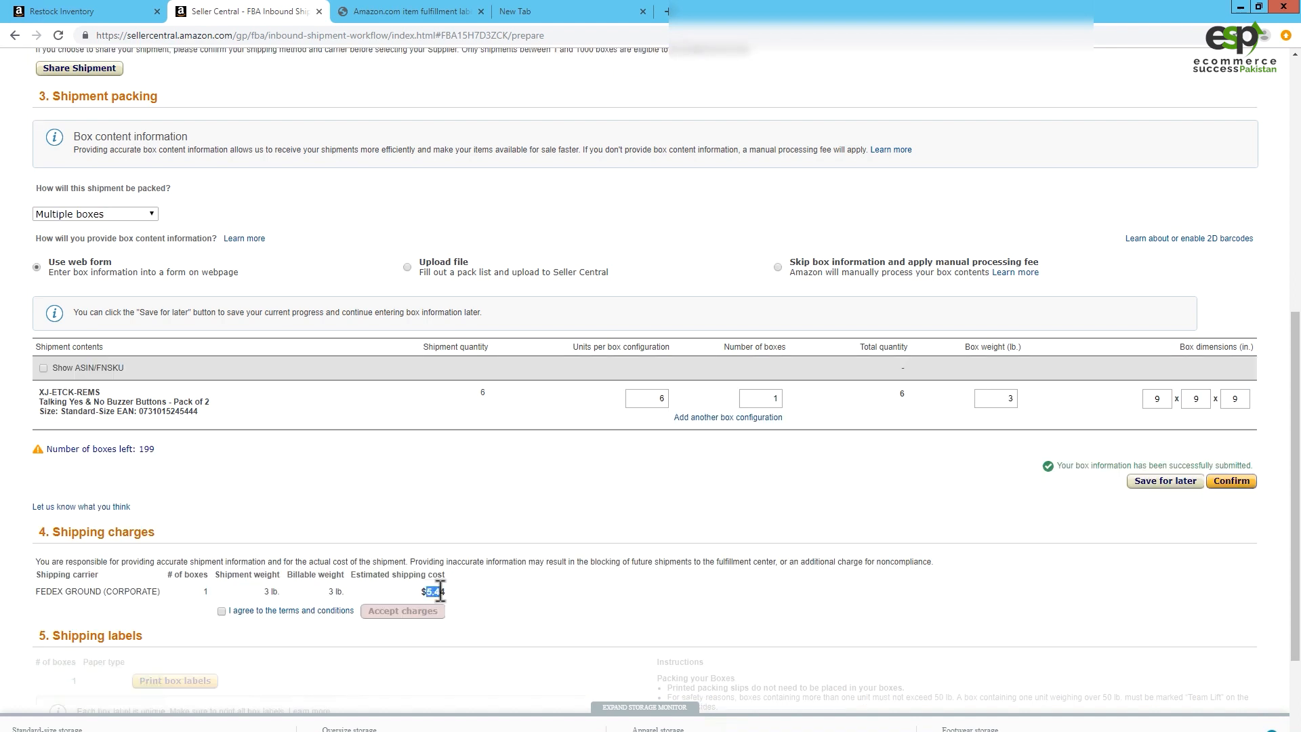
click(512, 590)
scroll(478, 357, up, 4)
scroll(378, 421, down, 4)
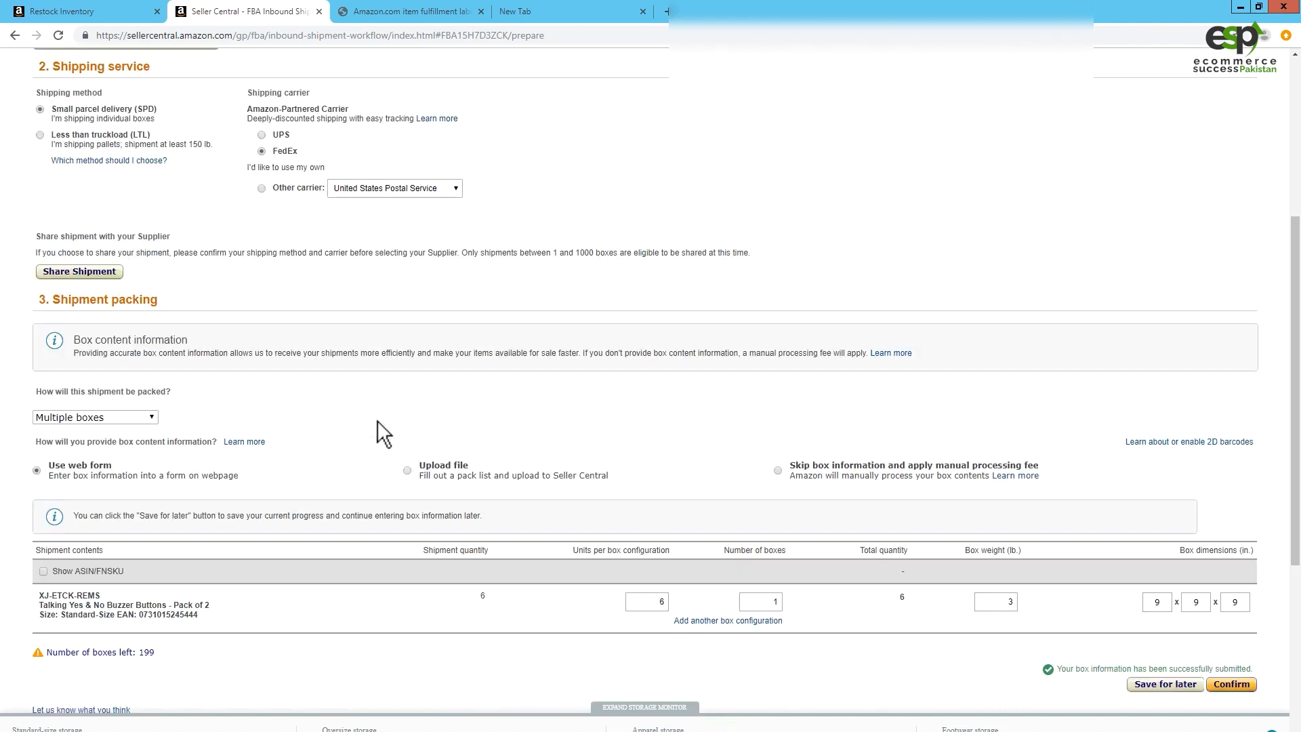
- Agree to the terms and conditions for the FedEx charges, check the estimated cost, and withdraw the agreement without accepting the charges
click(225, 612)
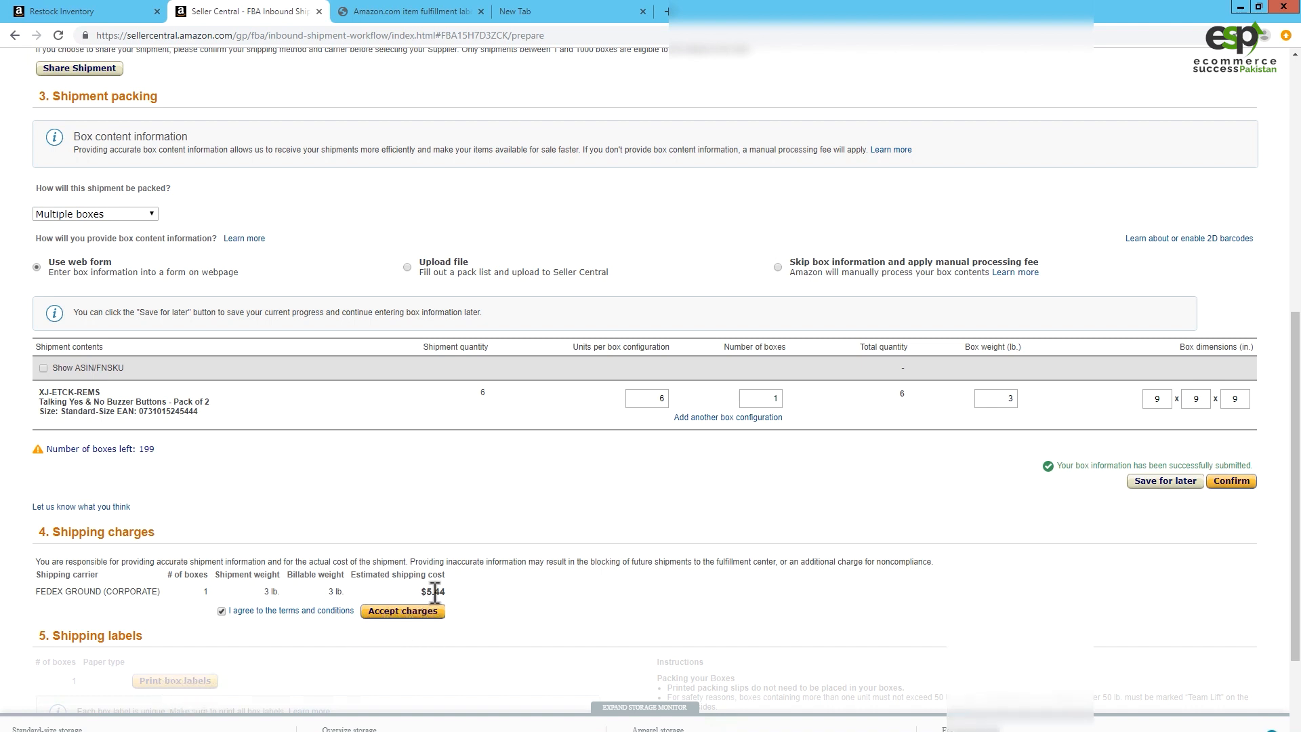
drag(422, 592, 439, 592)
scroll(494, 576, down, 4)
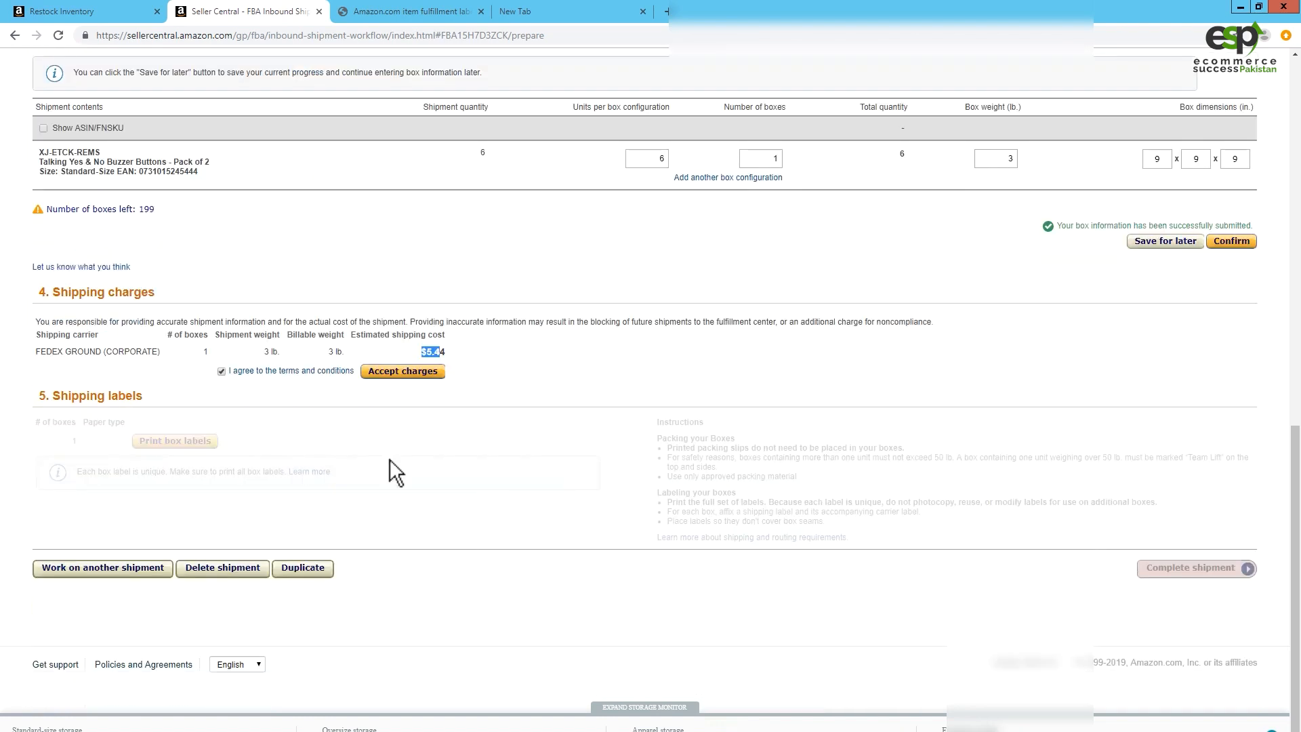
click(425, 351)
drag(424, 351, 454, 349)
click(506, 391)
click(221, 371)
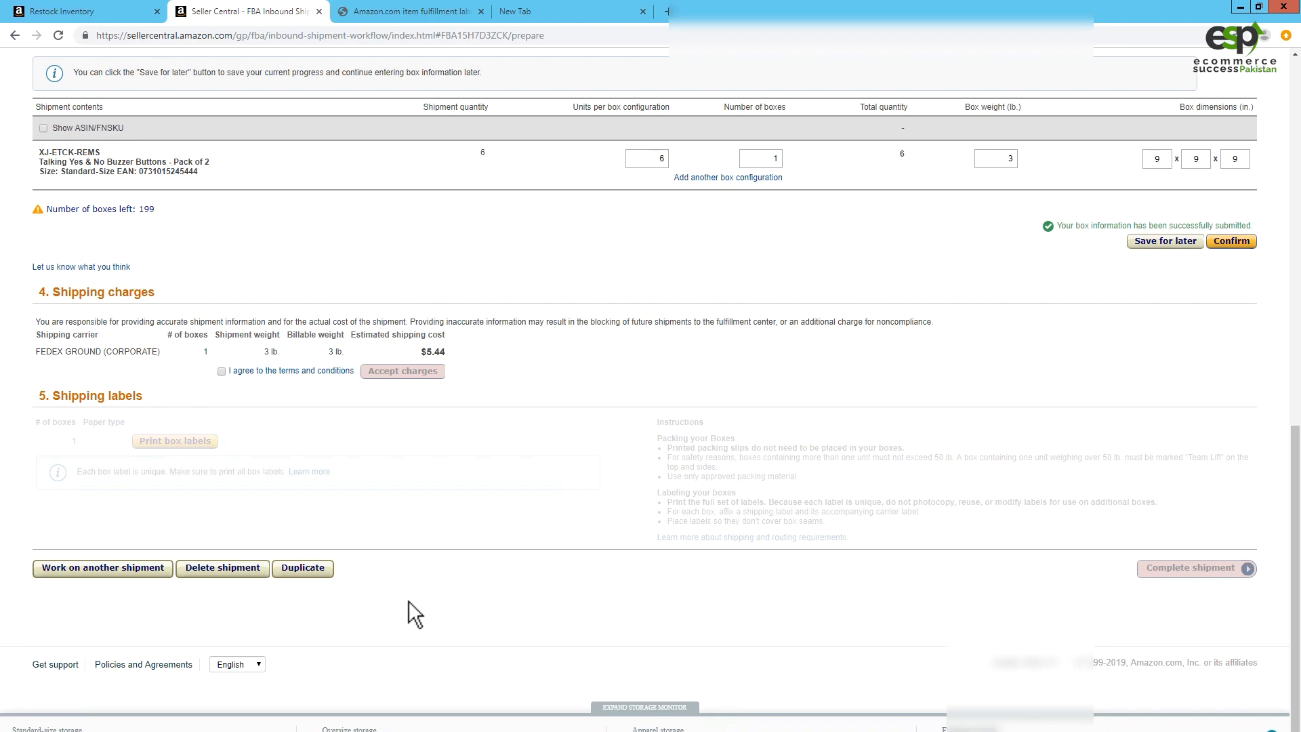
- Review the shipment preparation page without completing the shipment, and open the FBA shipping queue
scroll(580, 297, up, 4)
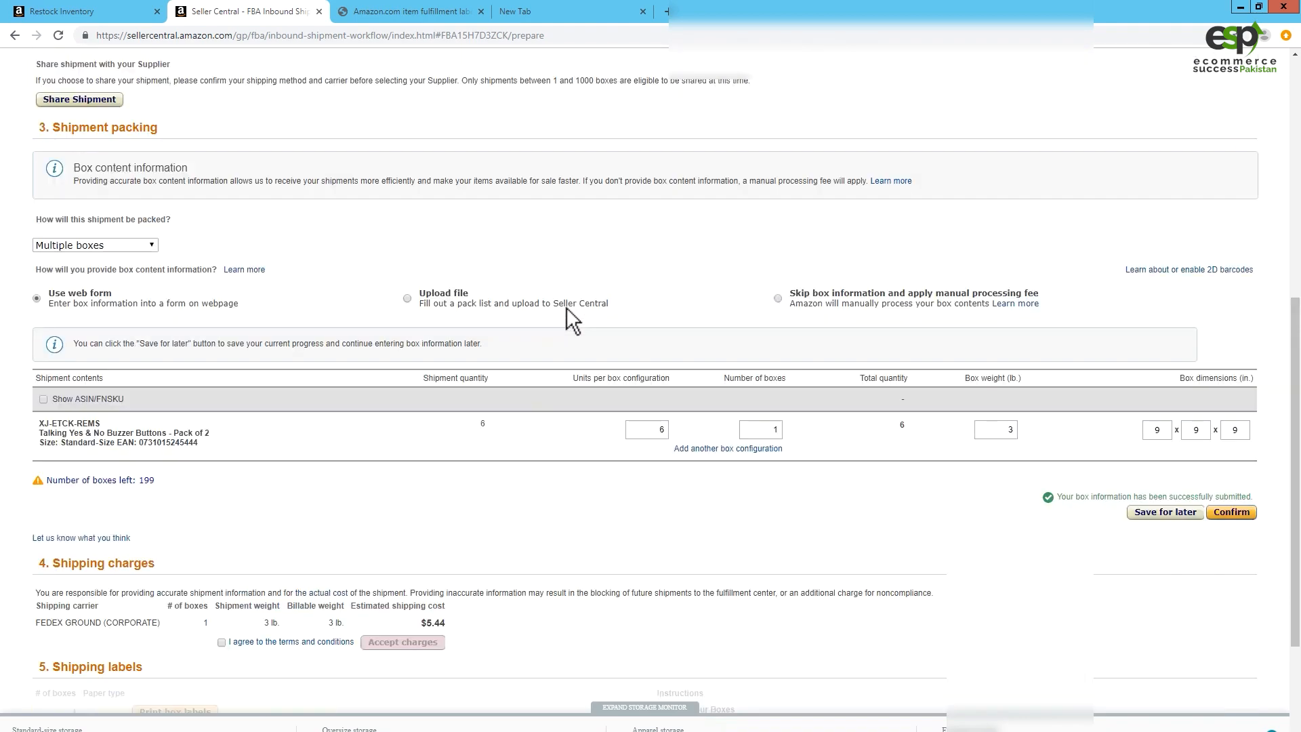
scroll(575, 308, down, 4)
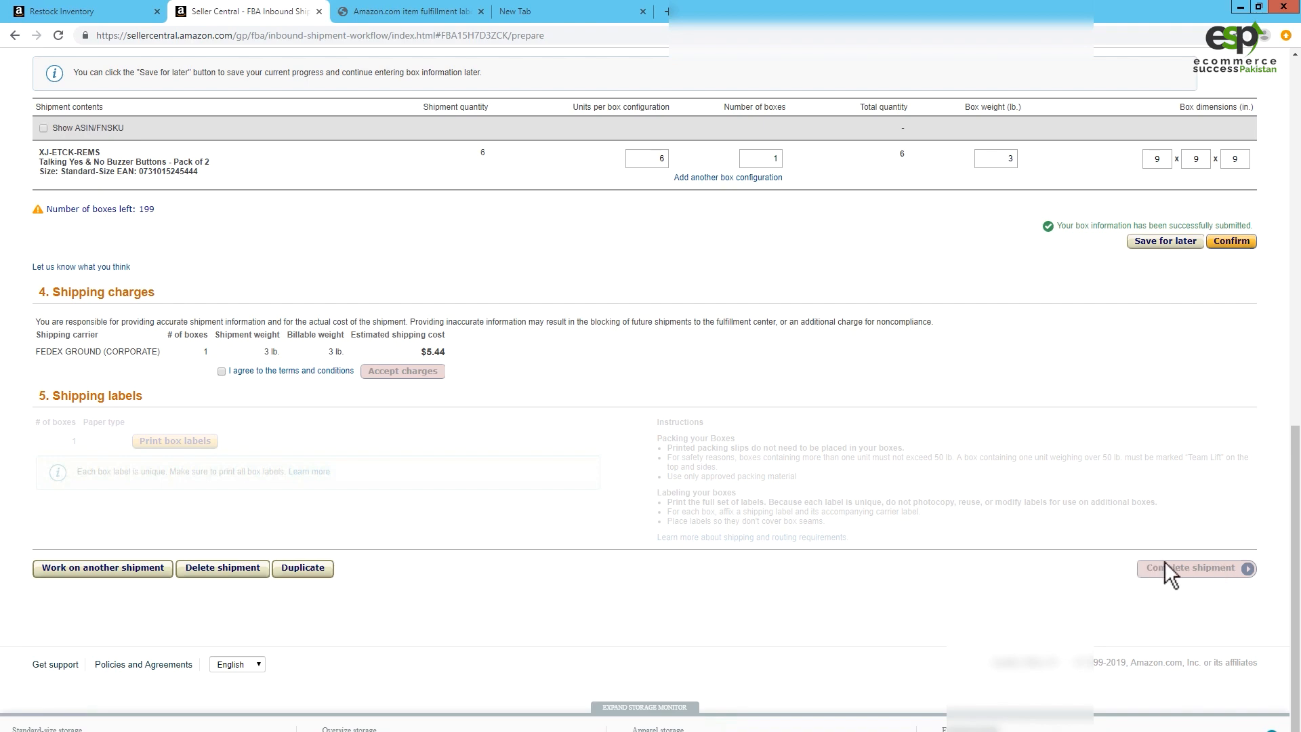
scroll(439, 342, up, 8)
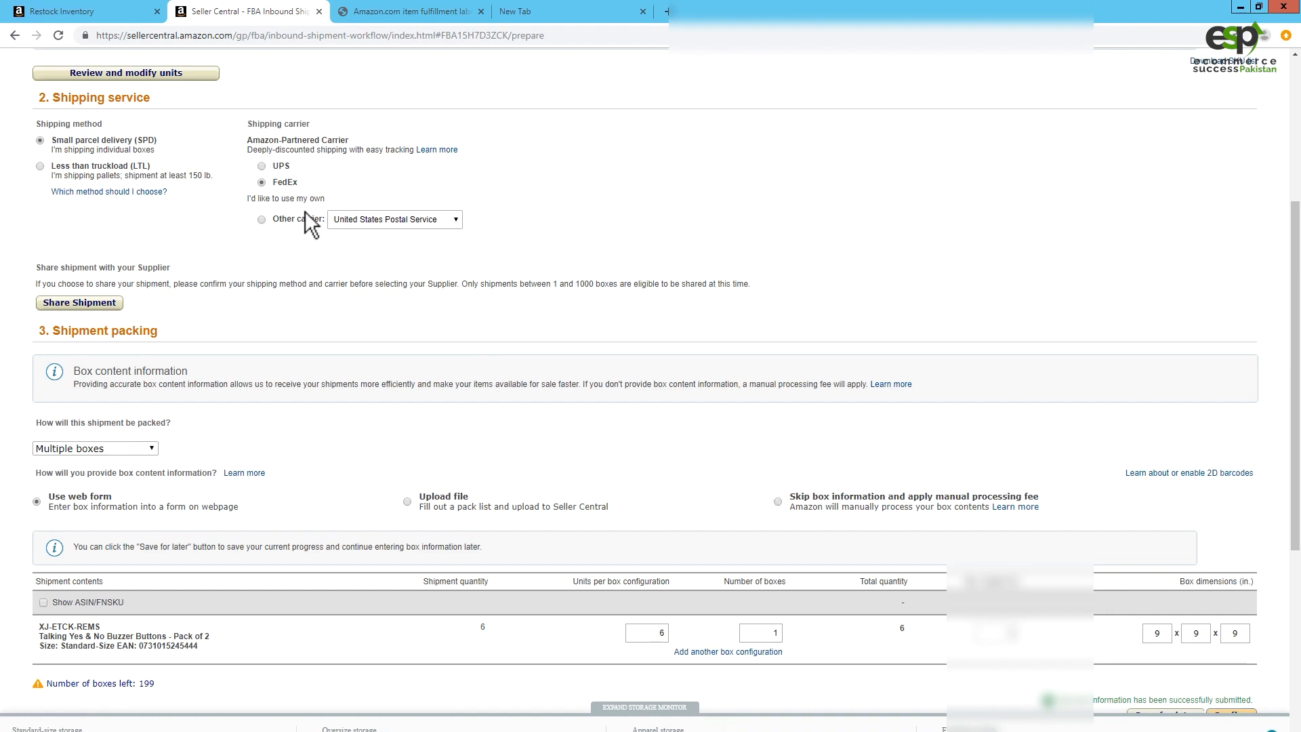
scroll(304, 210, up, 4)
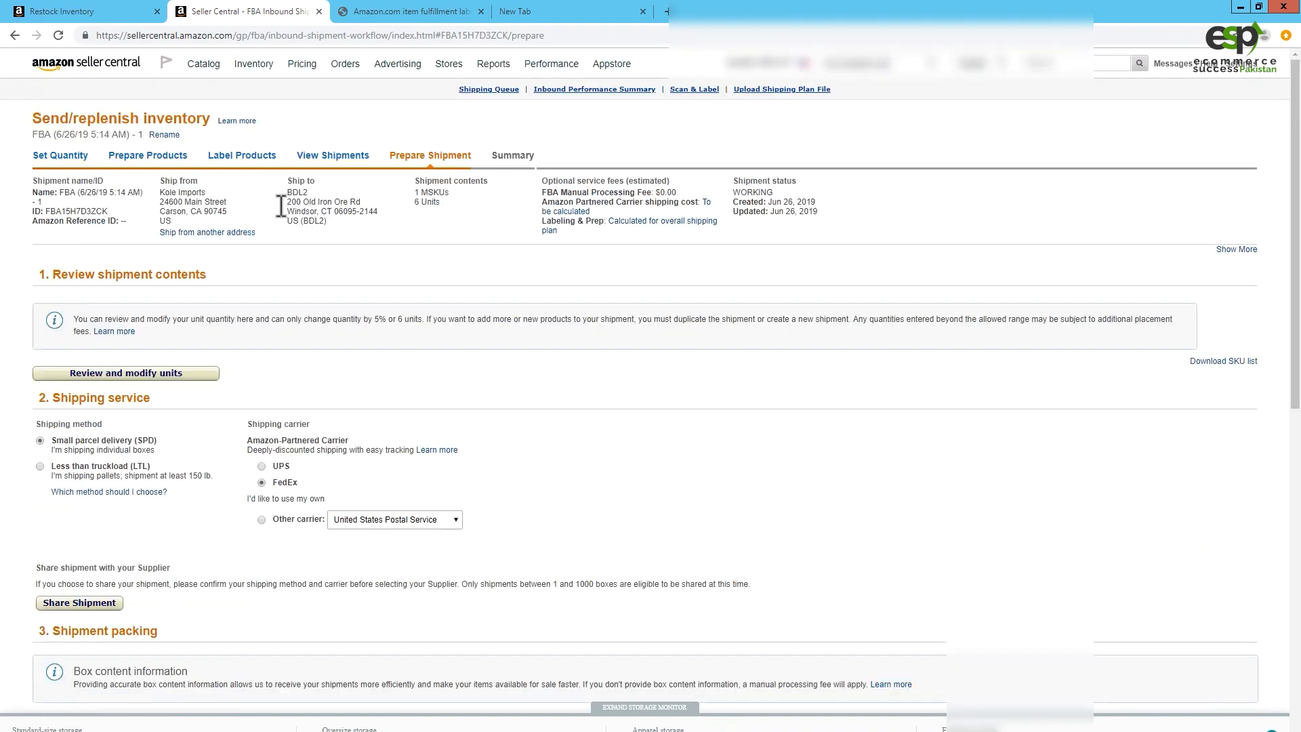
mouse_move(259, 68)
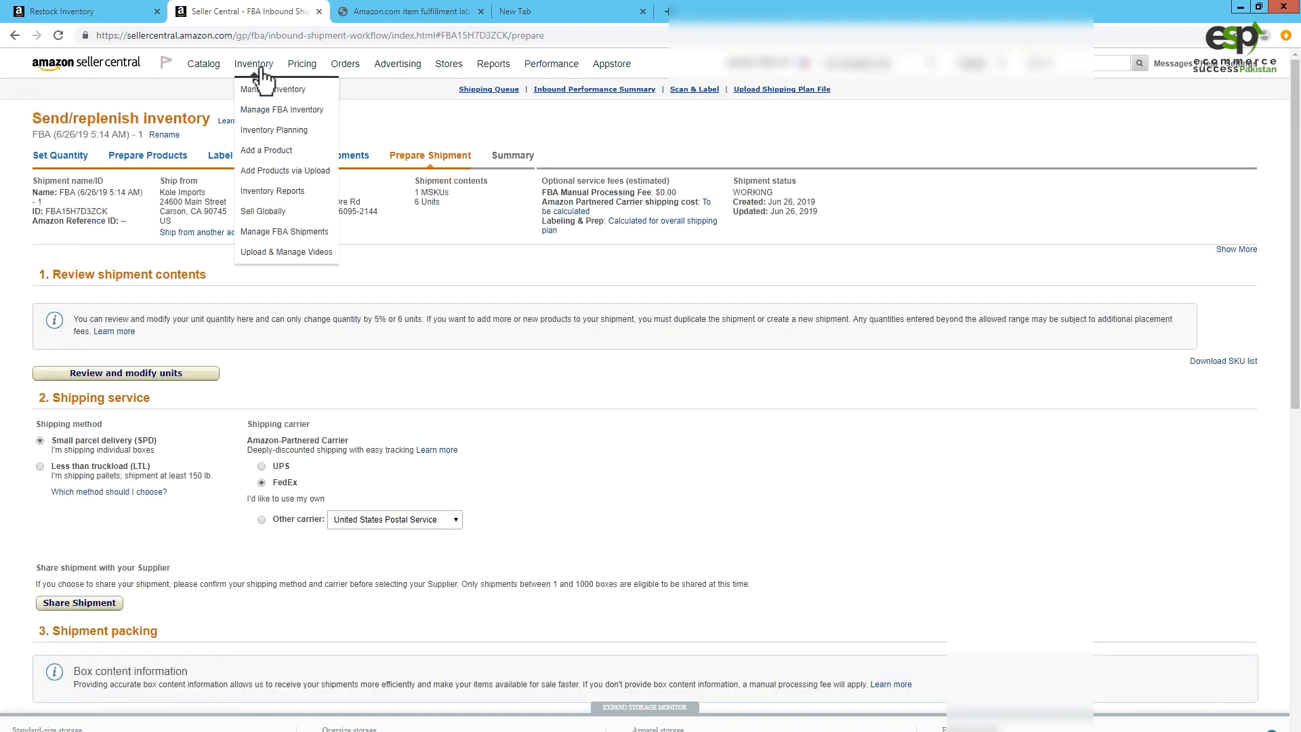
click(304, 233)
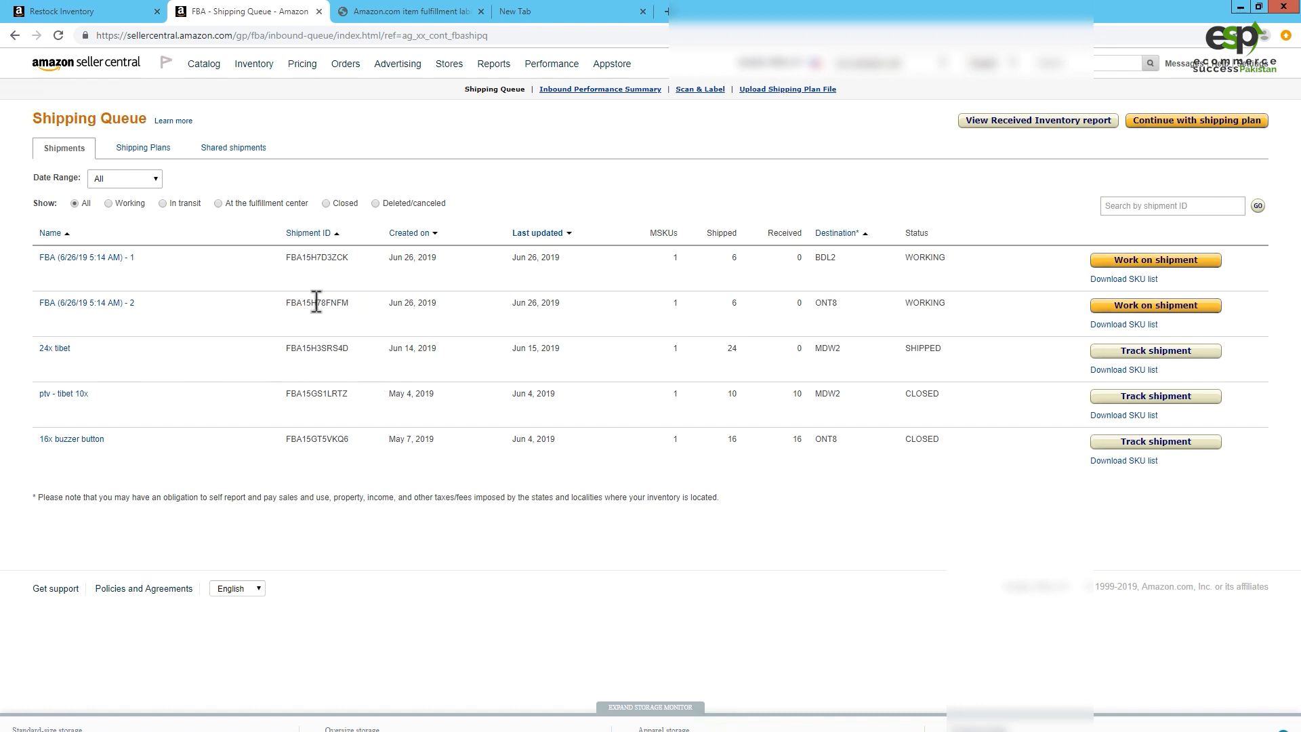
- Examine the shipment IDs in the shipping queue and compare the status of each new and earlier shipment
drag(313, 302, 291, 302)
drag(925, 300, 914, 301)
drag(925, 256, 913, 257)
drag(947, 439, 927, 439)
drag(940, 394, 927, 394)
double_click(921, 348)
click(877, 366)
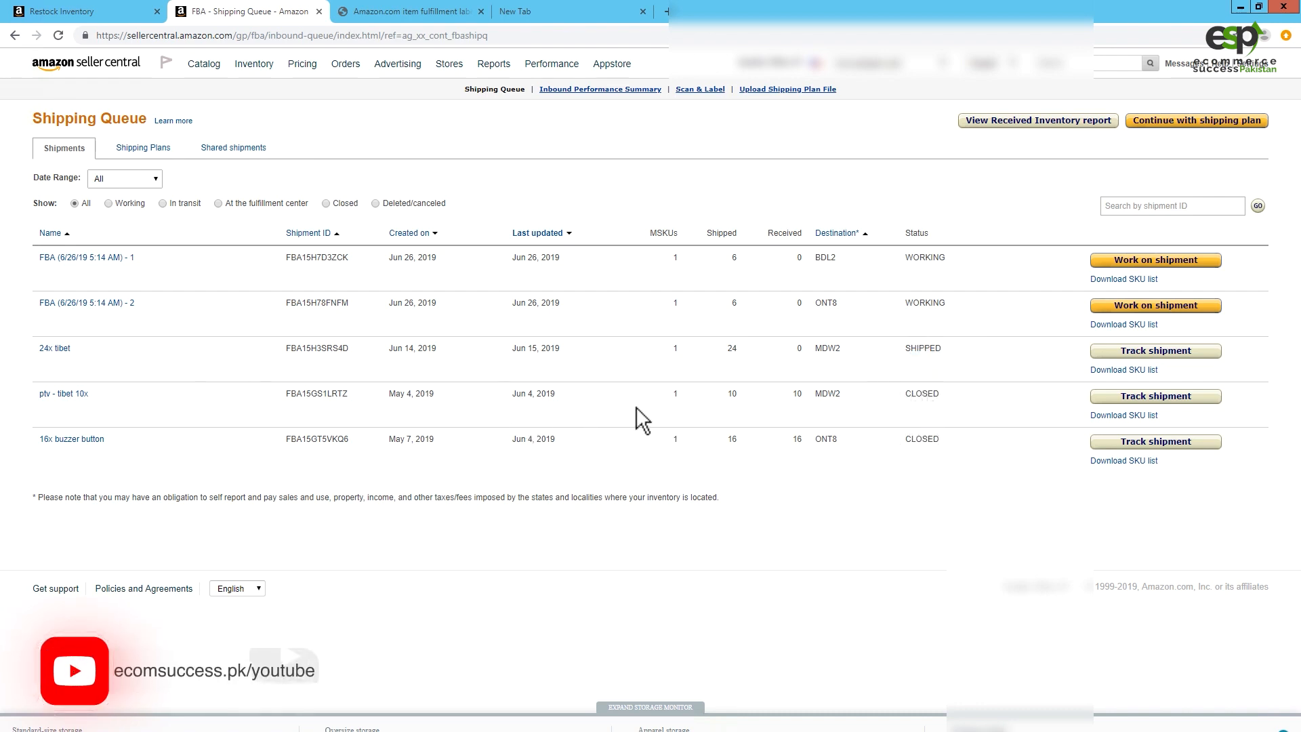
drag(930, 302, 919, 259)
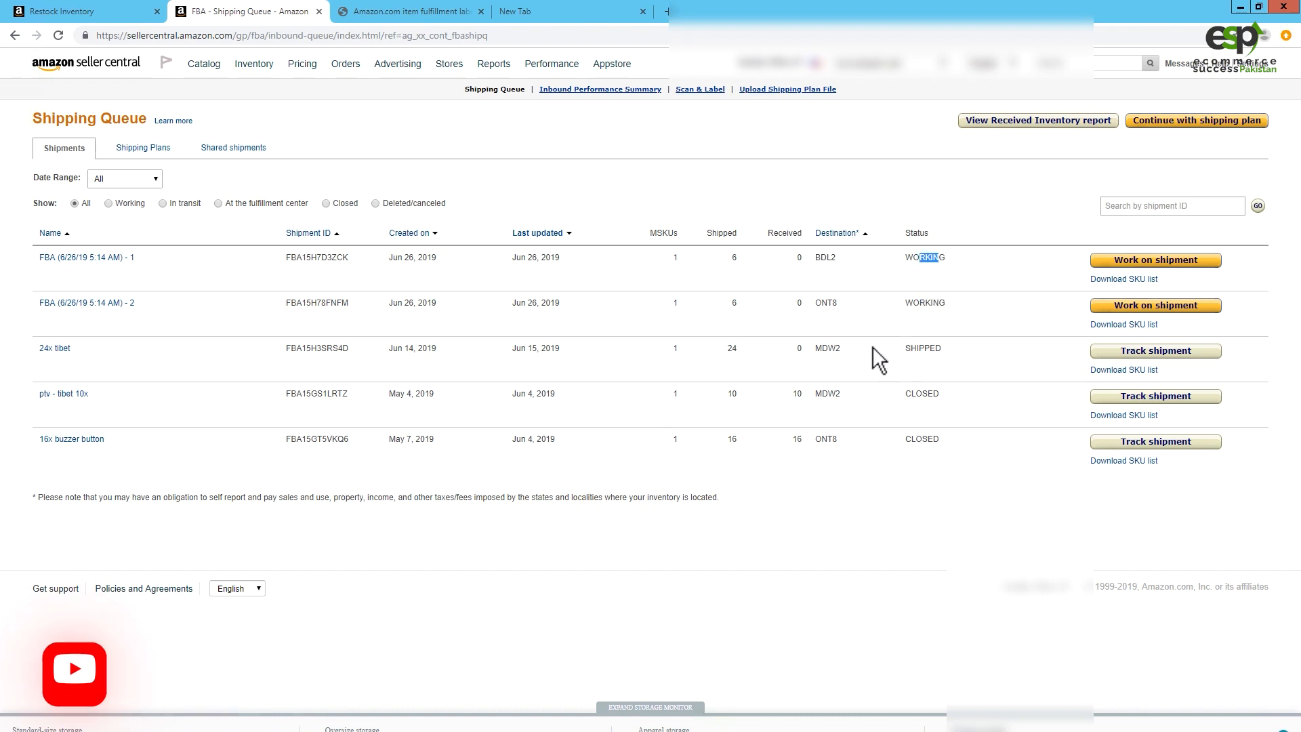
double_click(929, 395)
drag(911, 439, 943, 439)
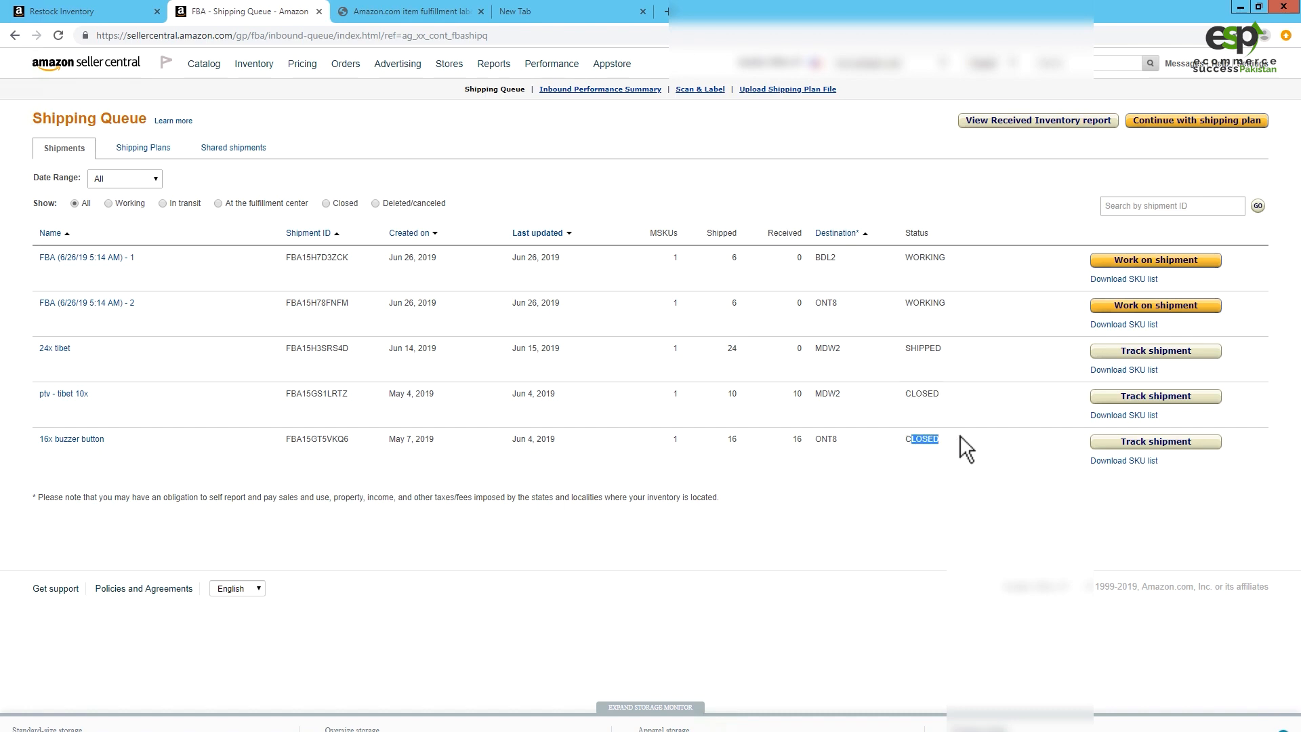